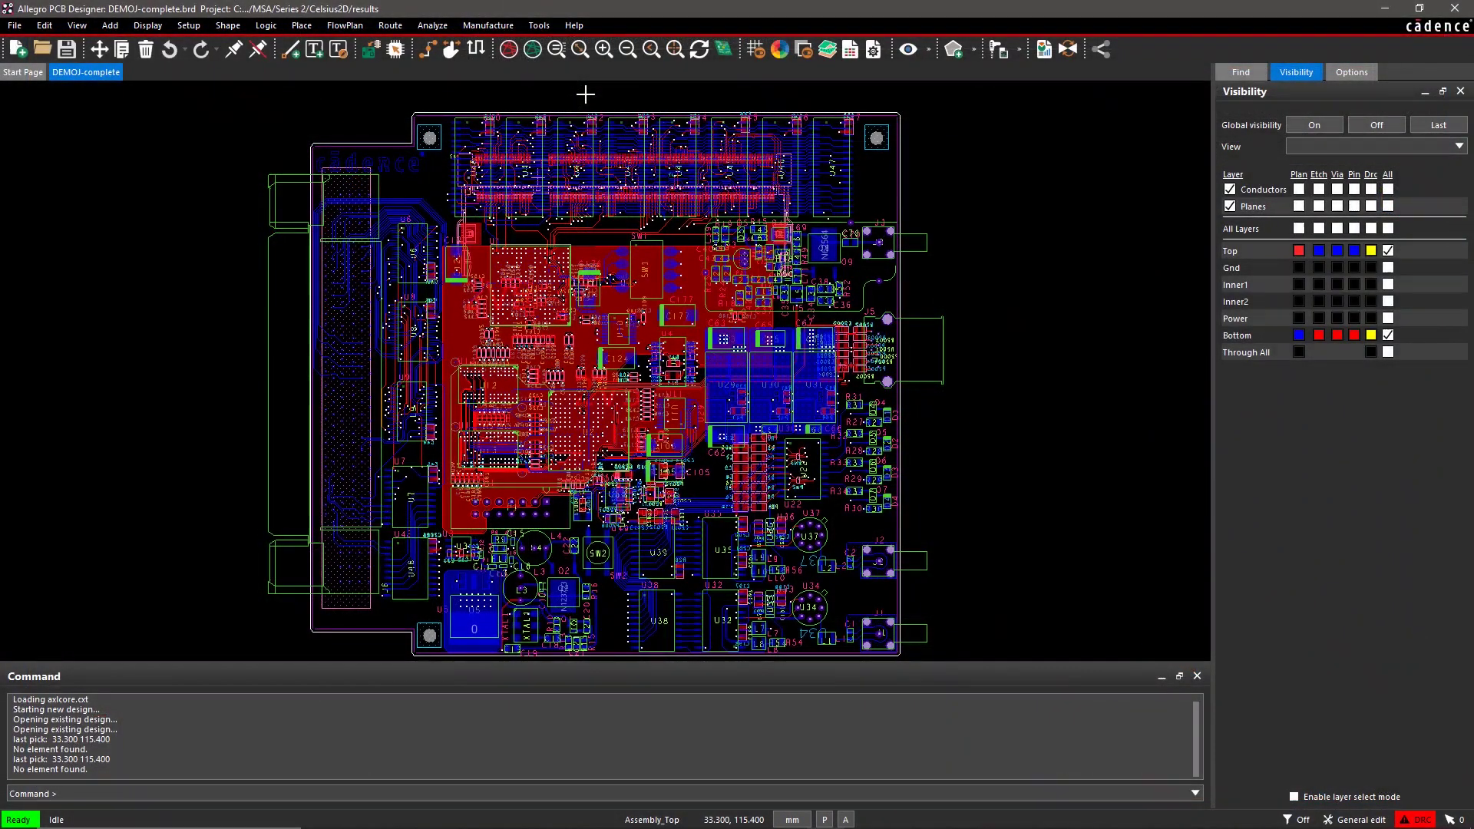
Step: Inspect the board in the 3D canvas with all layers, all objects and primary models included
click(724, 51)
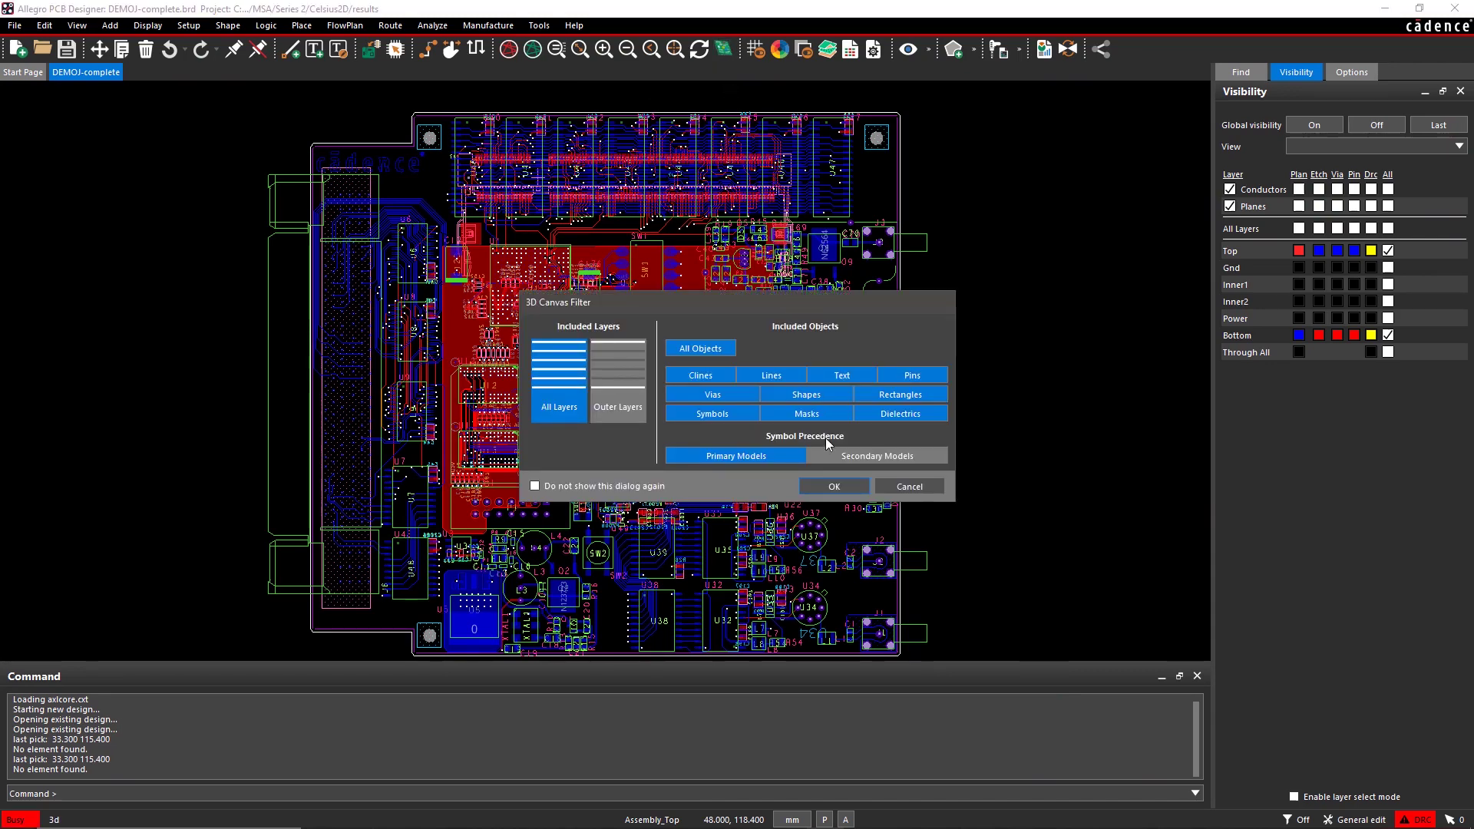
click(839, 487)
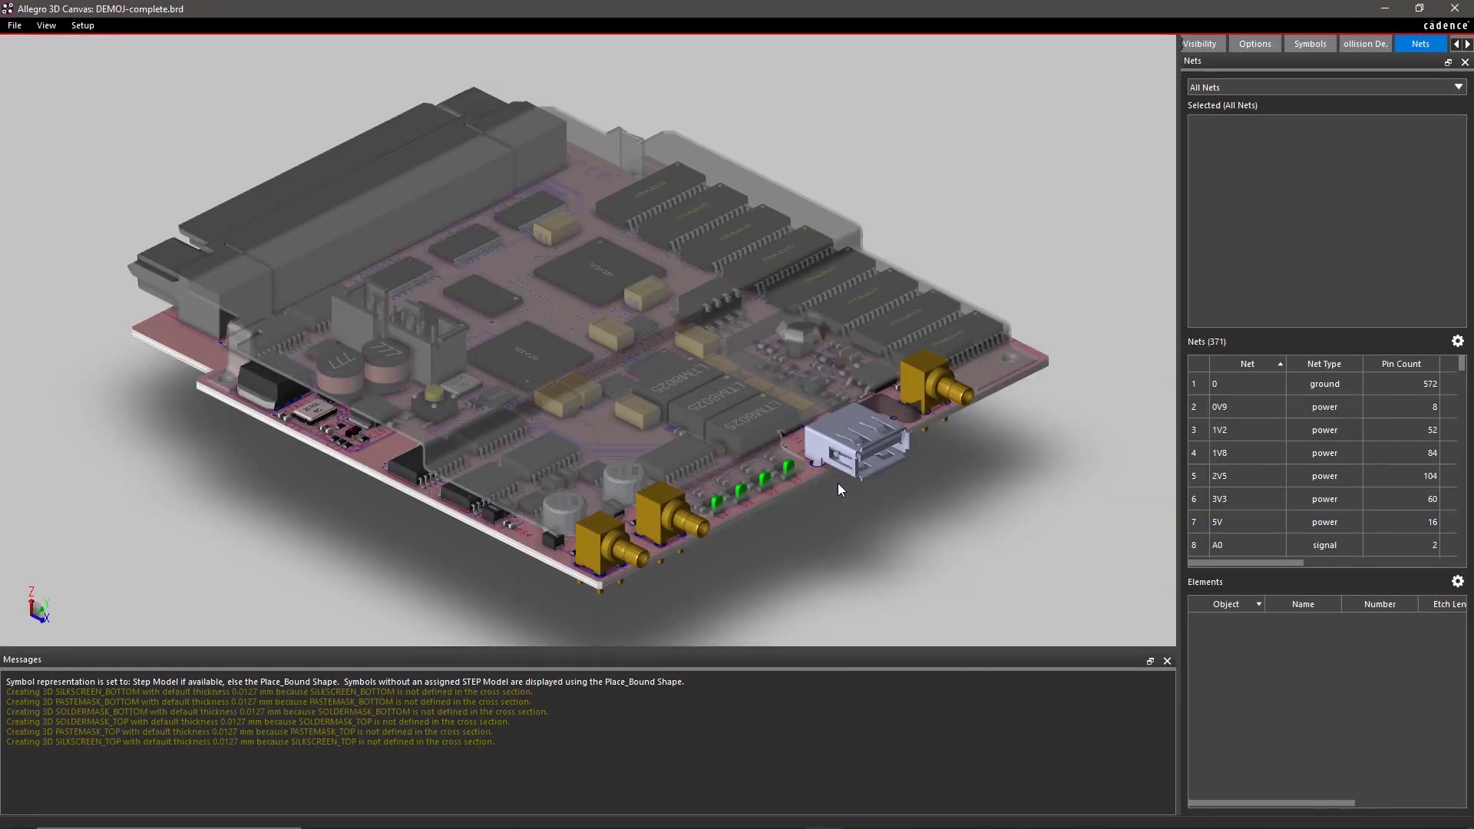
middle_drag(839, 490, 803, 430)
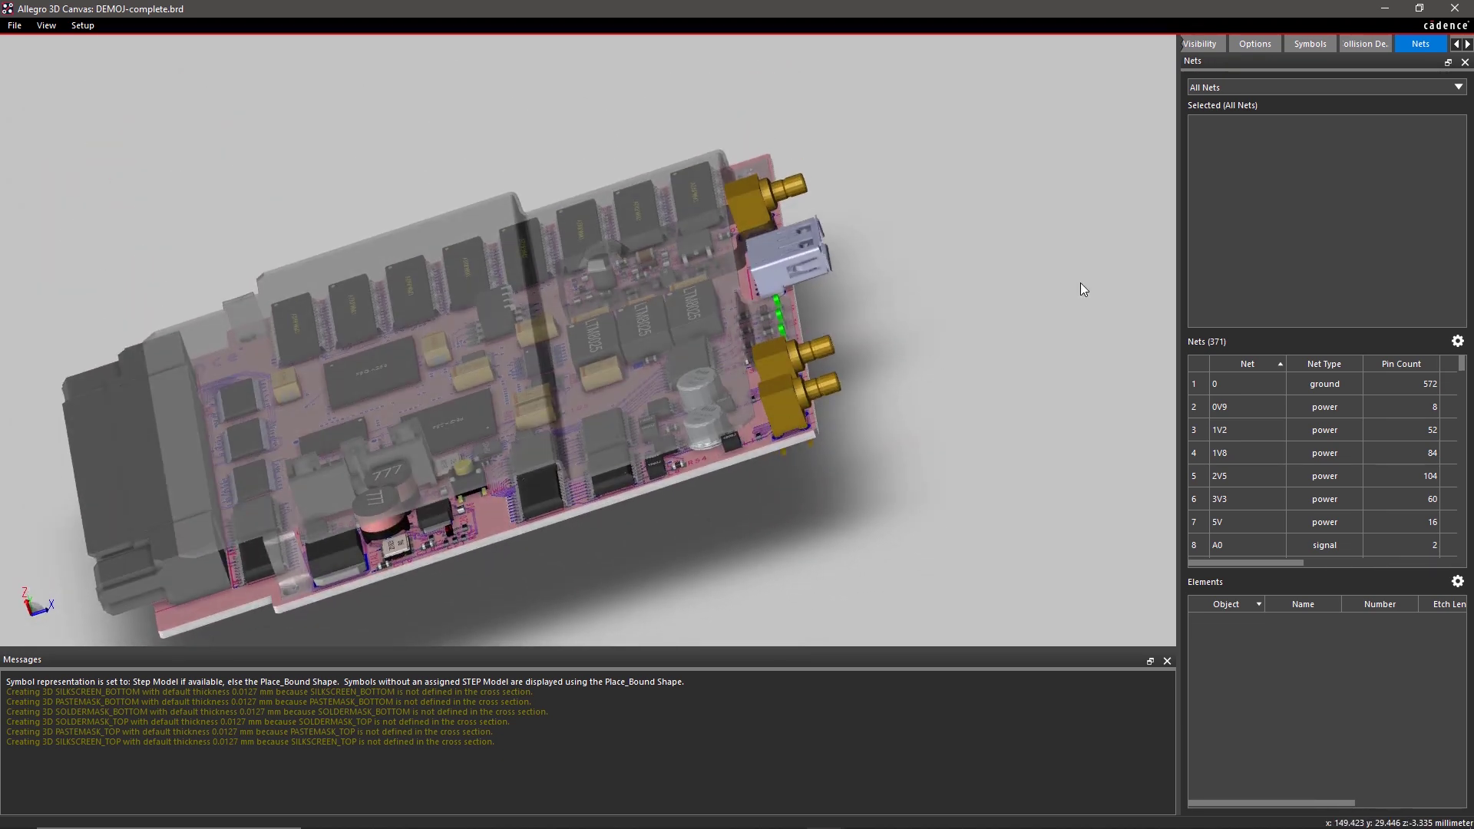
click(1384, 10)
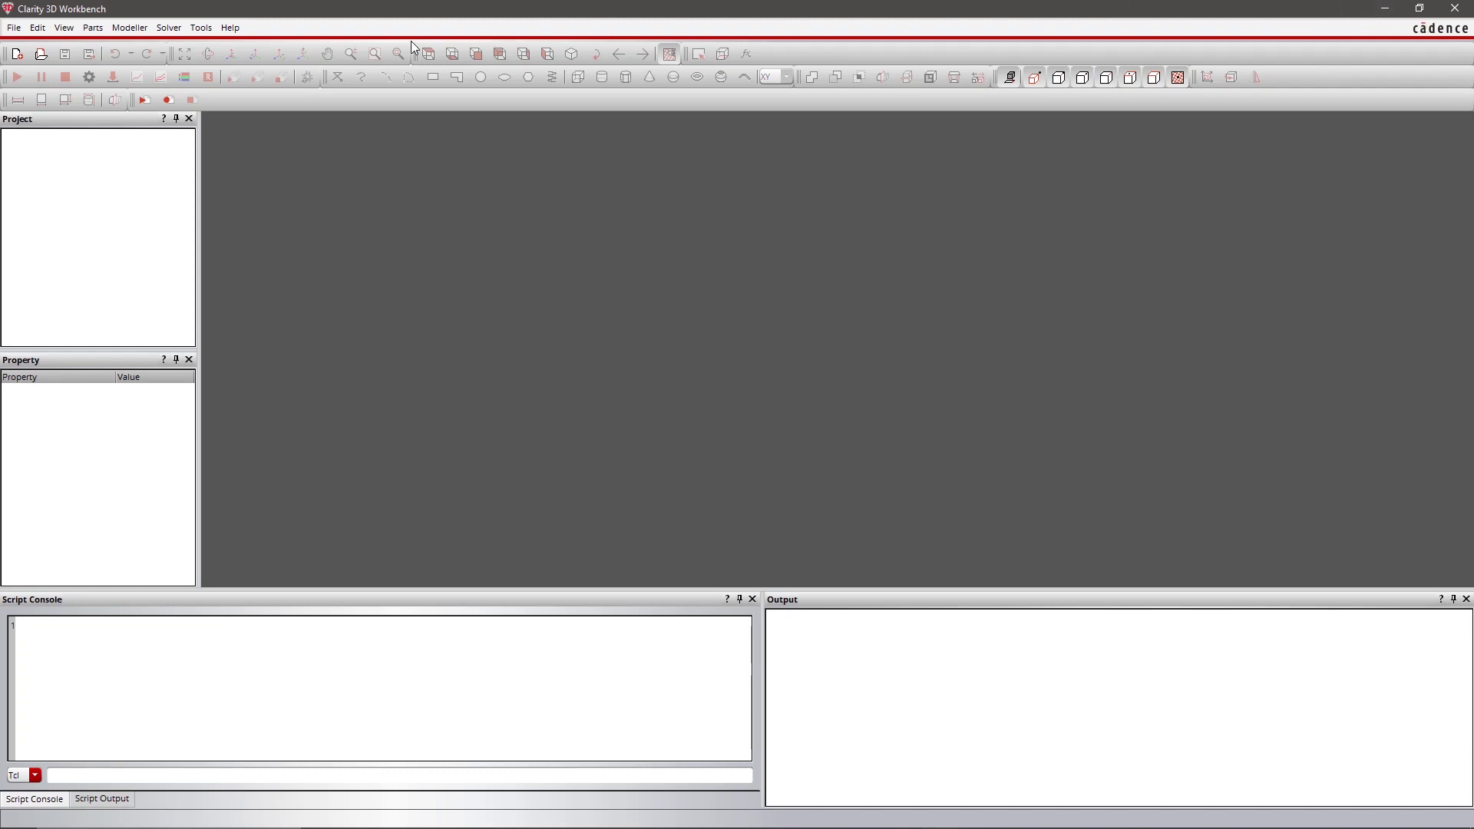
Step: In Clarity 3D Workbench, create a new project and import the SMA_PCB_Layout.spd board layout
click(17, 54)
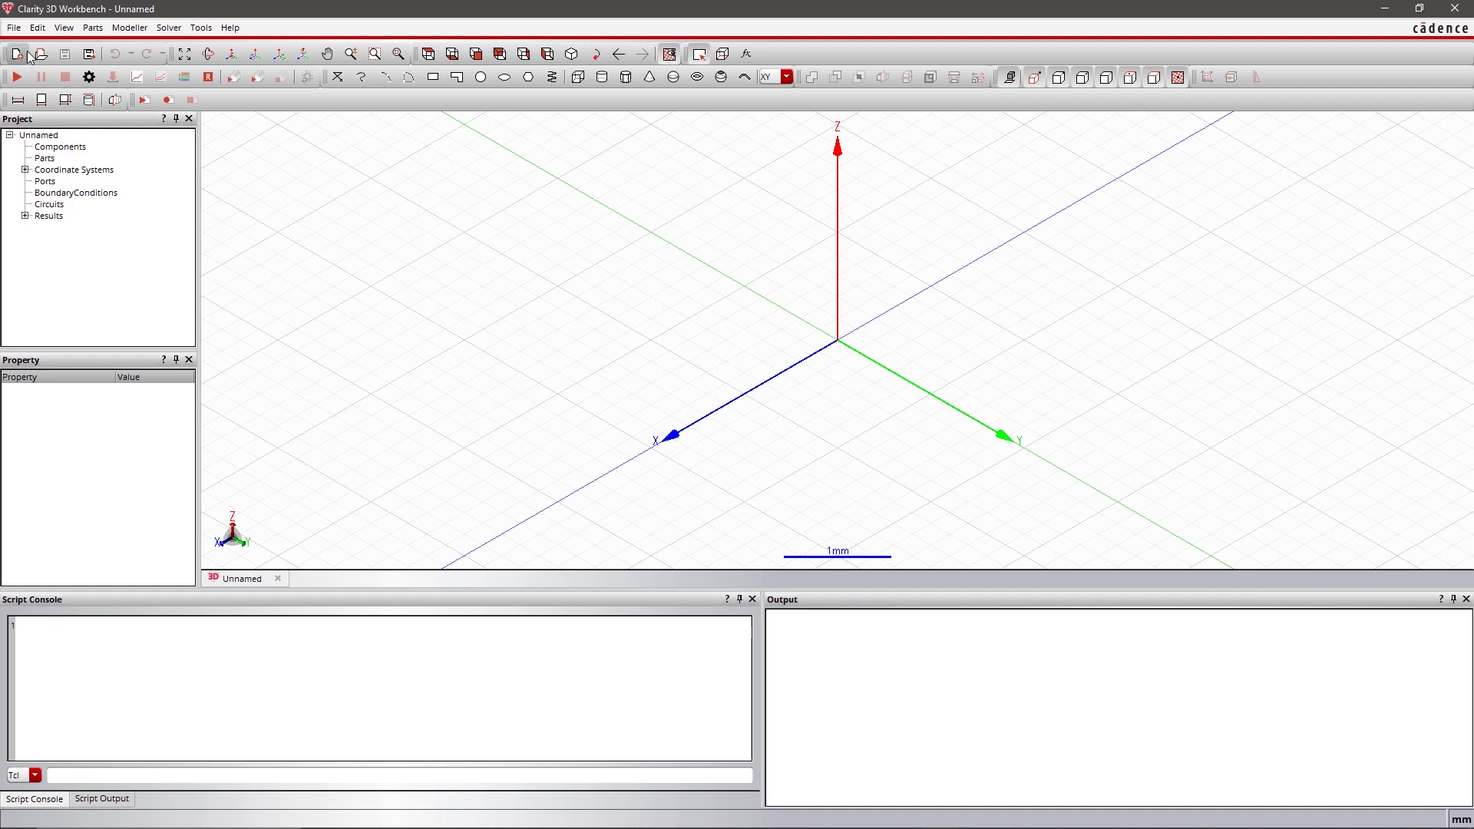
click(130, 28)
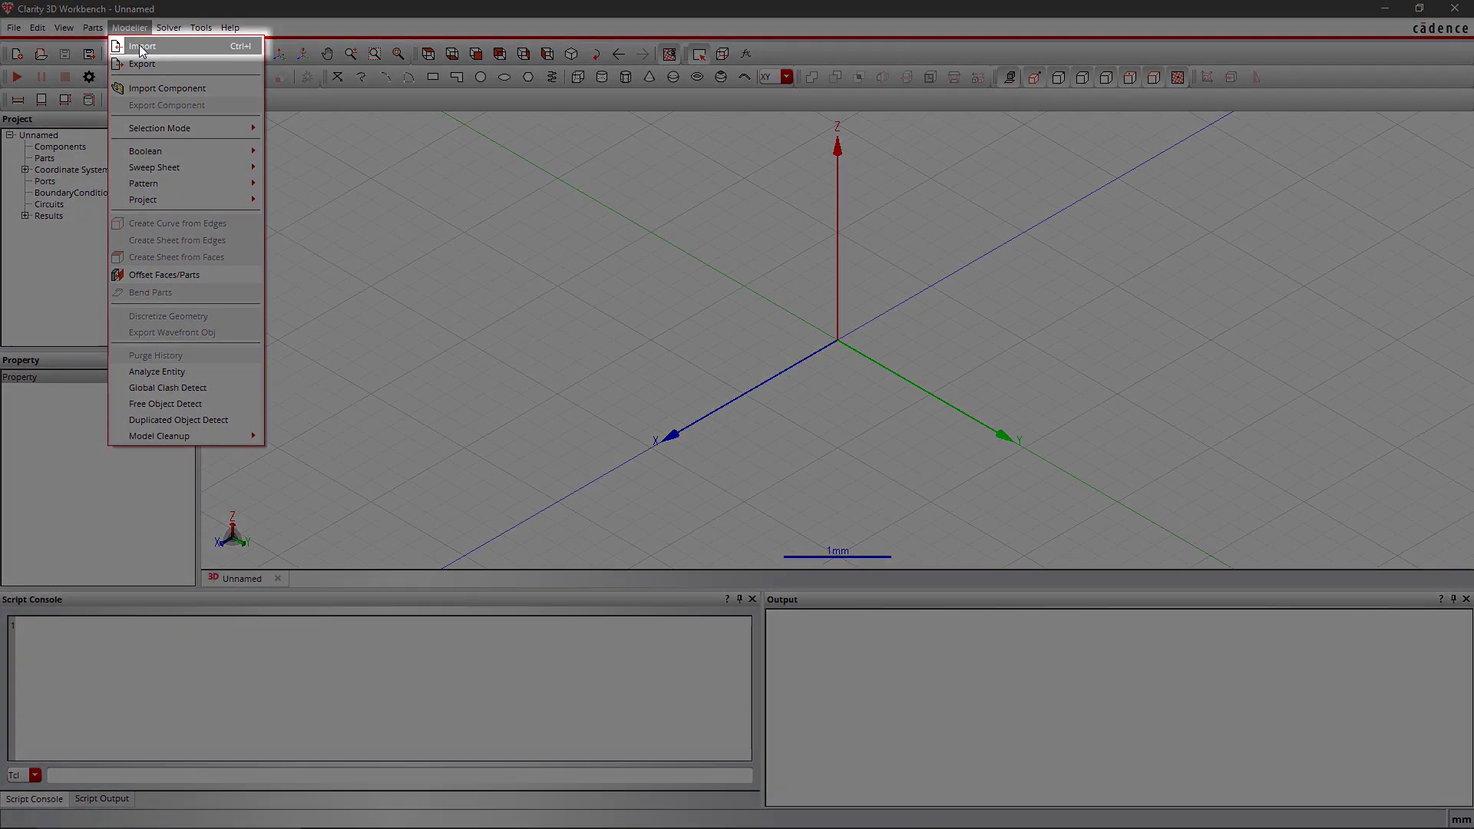
click(142, 48)
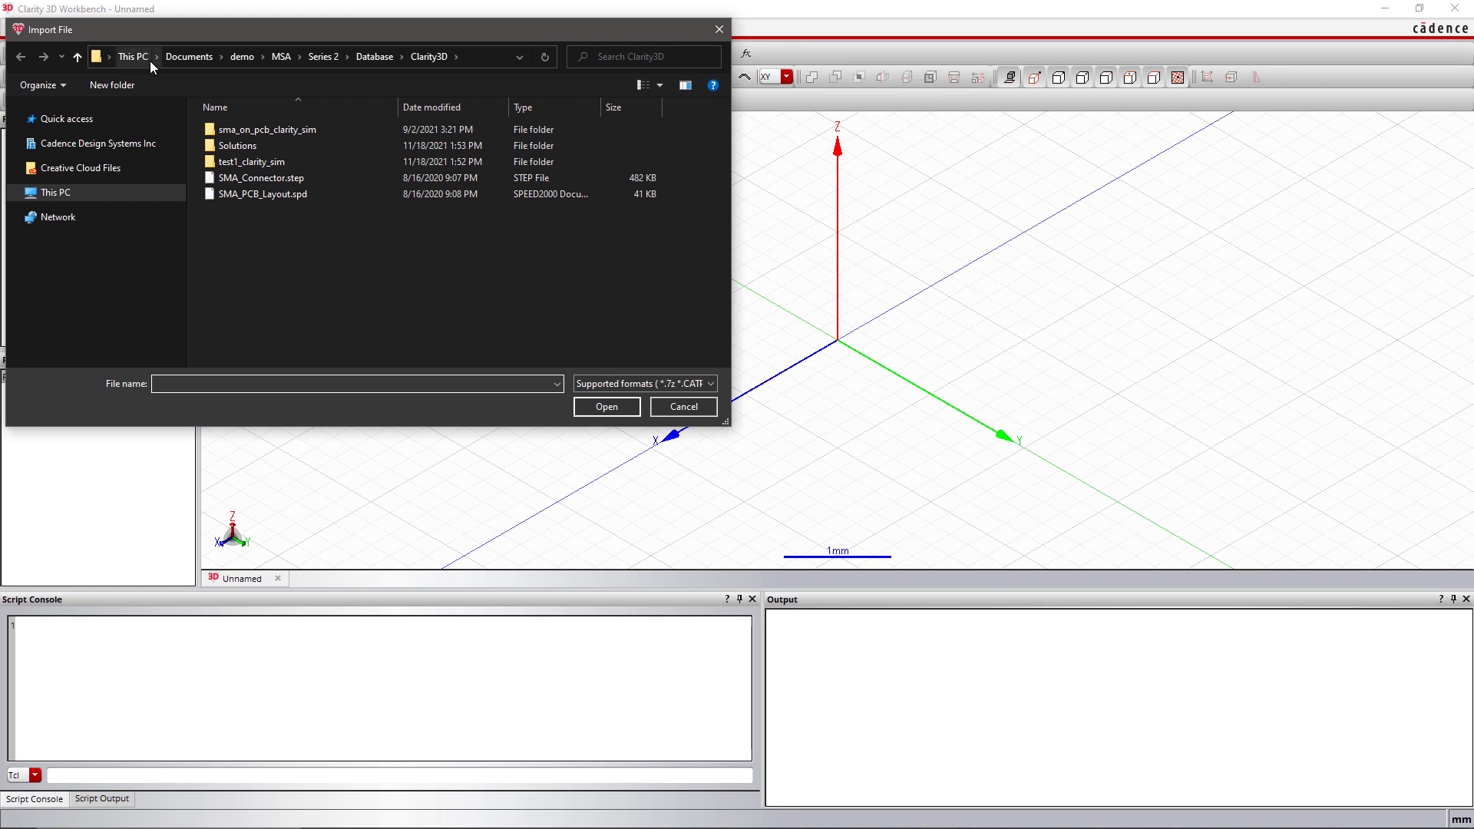
click(250, 196)
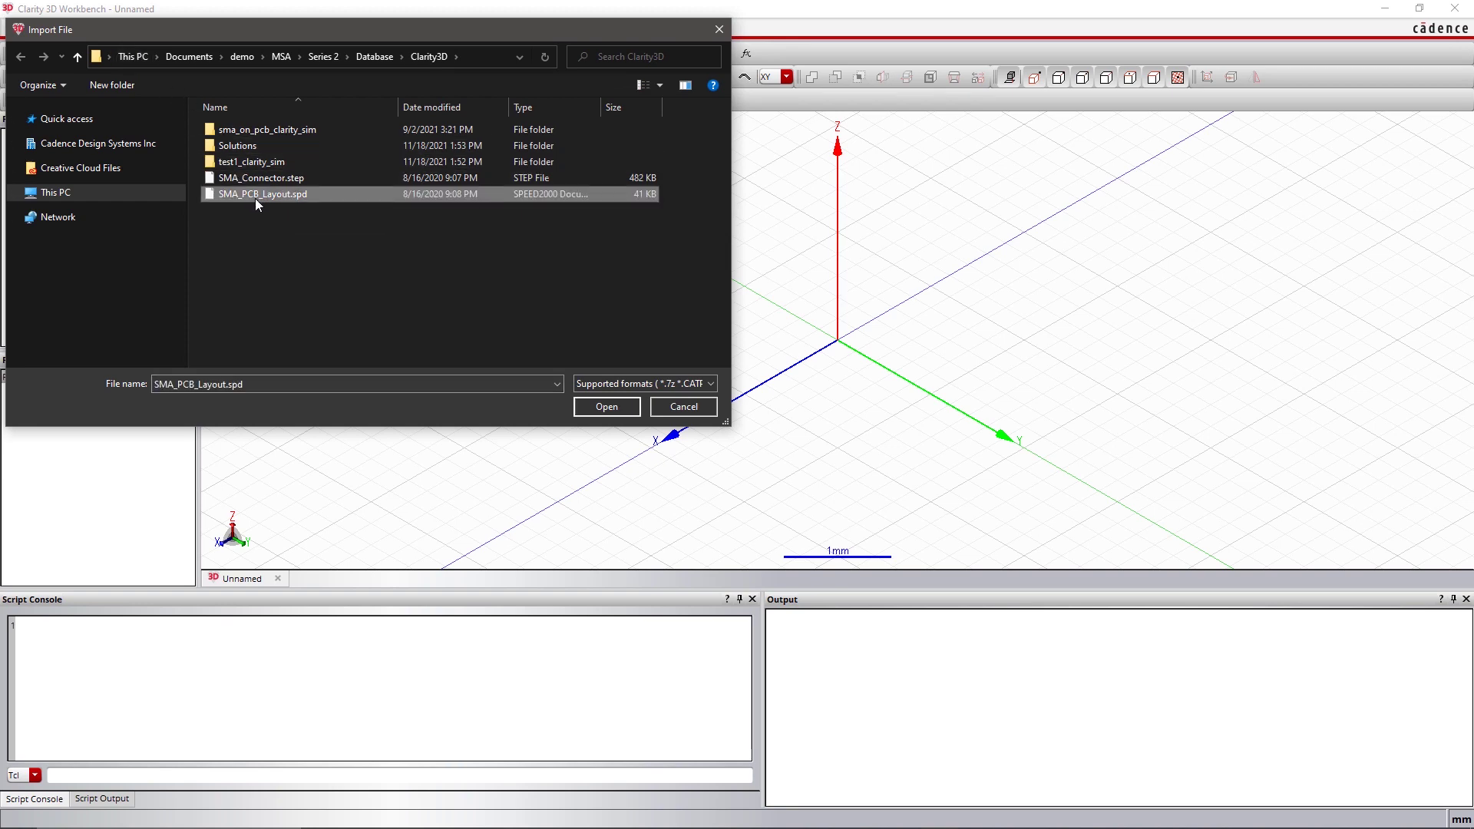
click(588, 408)
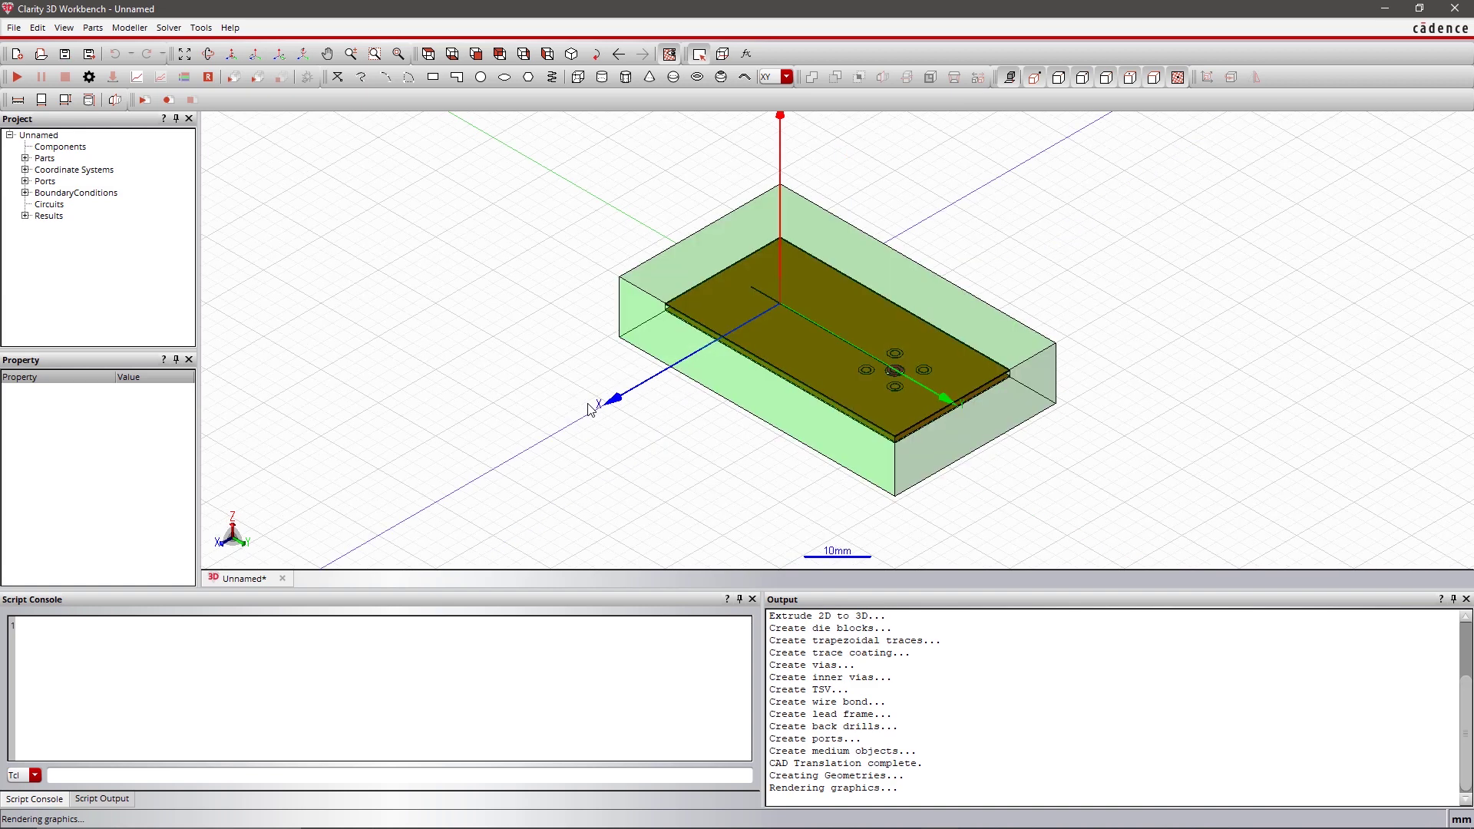
Step: Add a simple UCS under WorldCS with its origin beside the board at X 50 mm, Y 10 mm, Z 0 mm
click(25, 193)
click(25, 170)
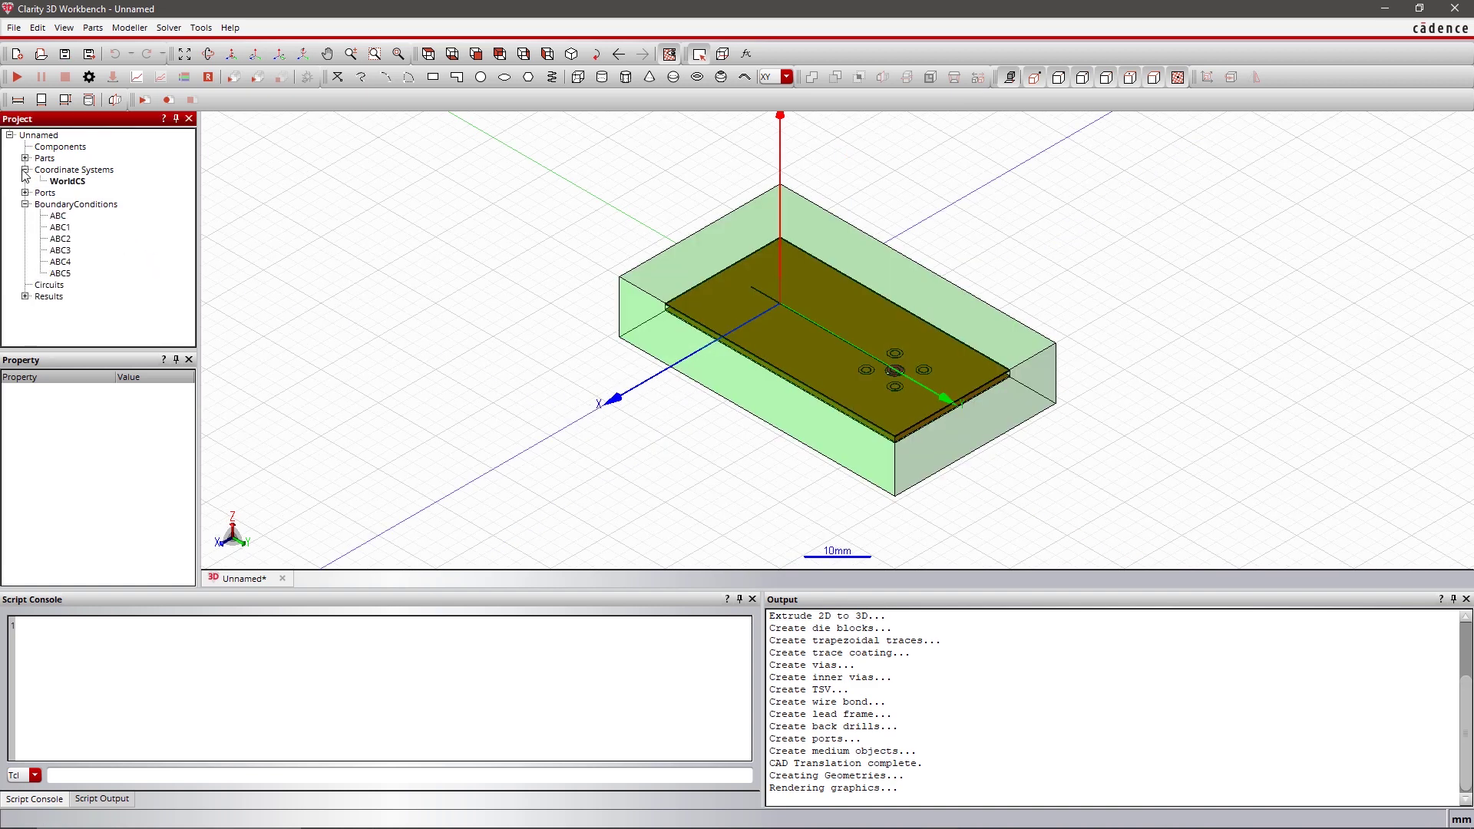
click(67, 182)
right_click(68, 184)
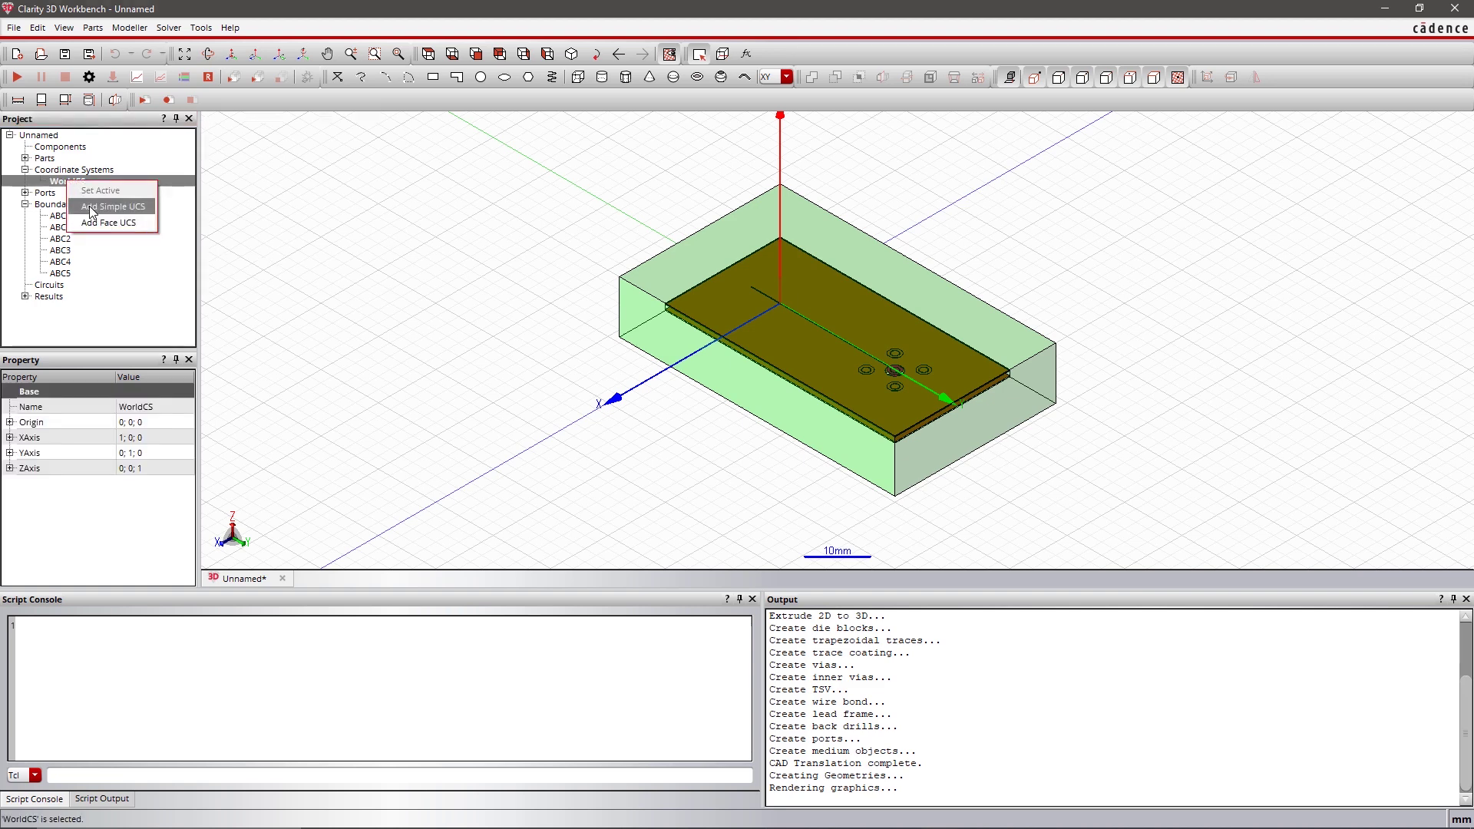
click(91, 209)
click(549, 502)
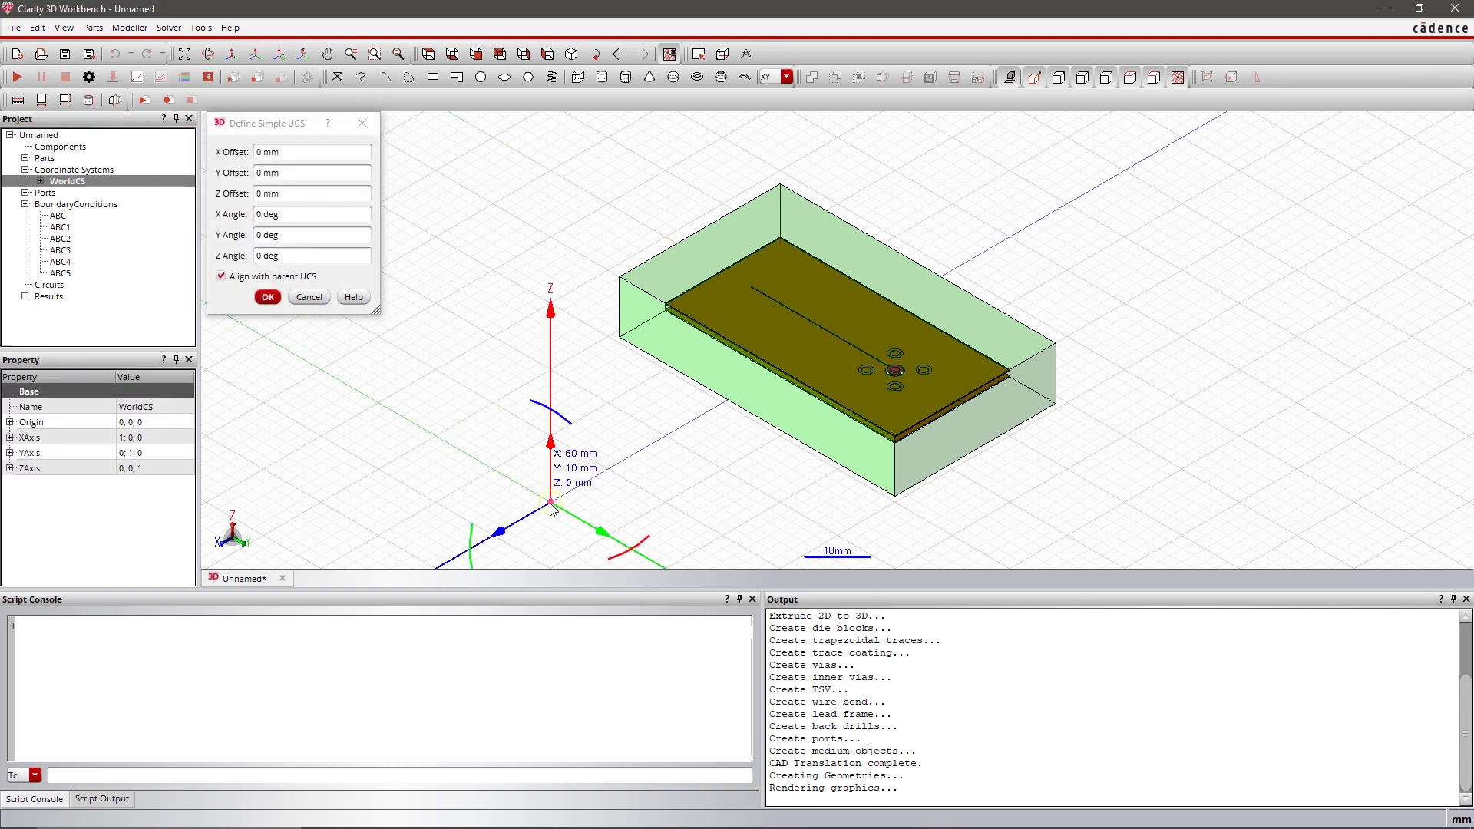
click(268, 297)
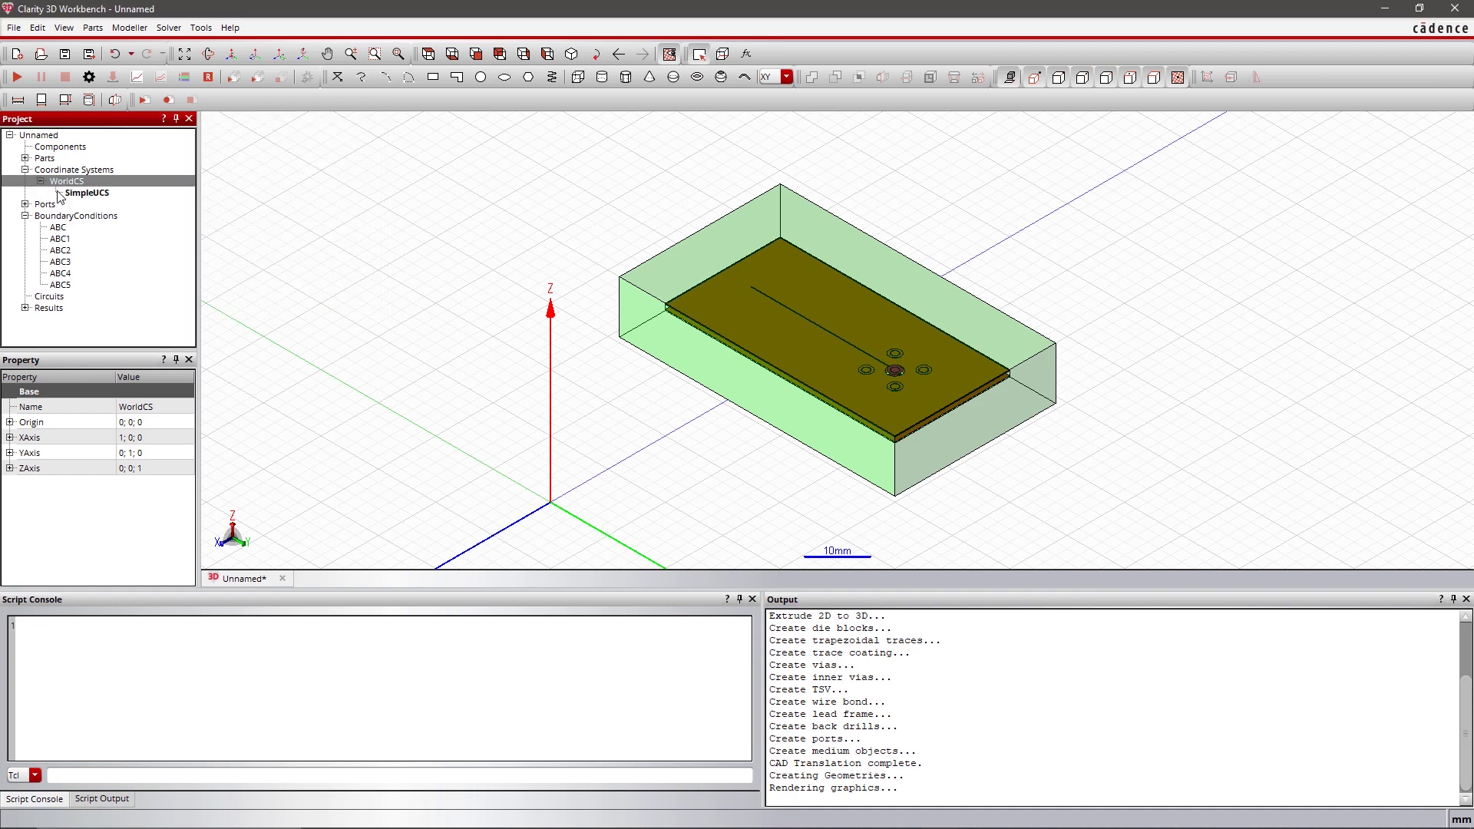
Step: Rename the simple coordinate system under WorldCS as SMA_UCS
click(79, 193)
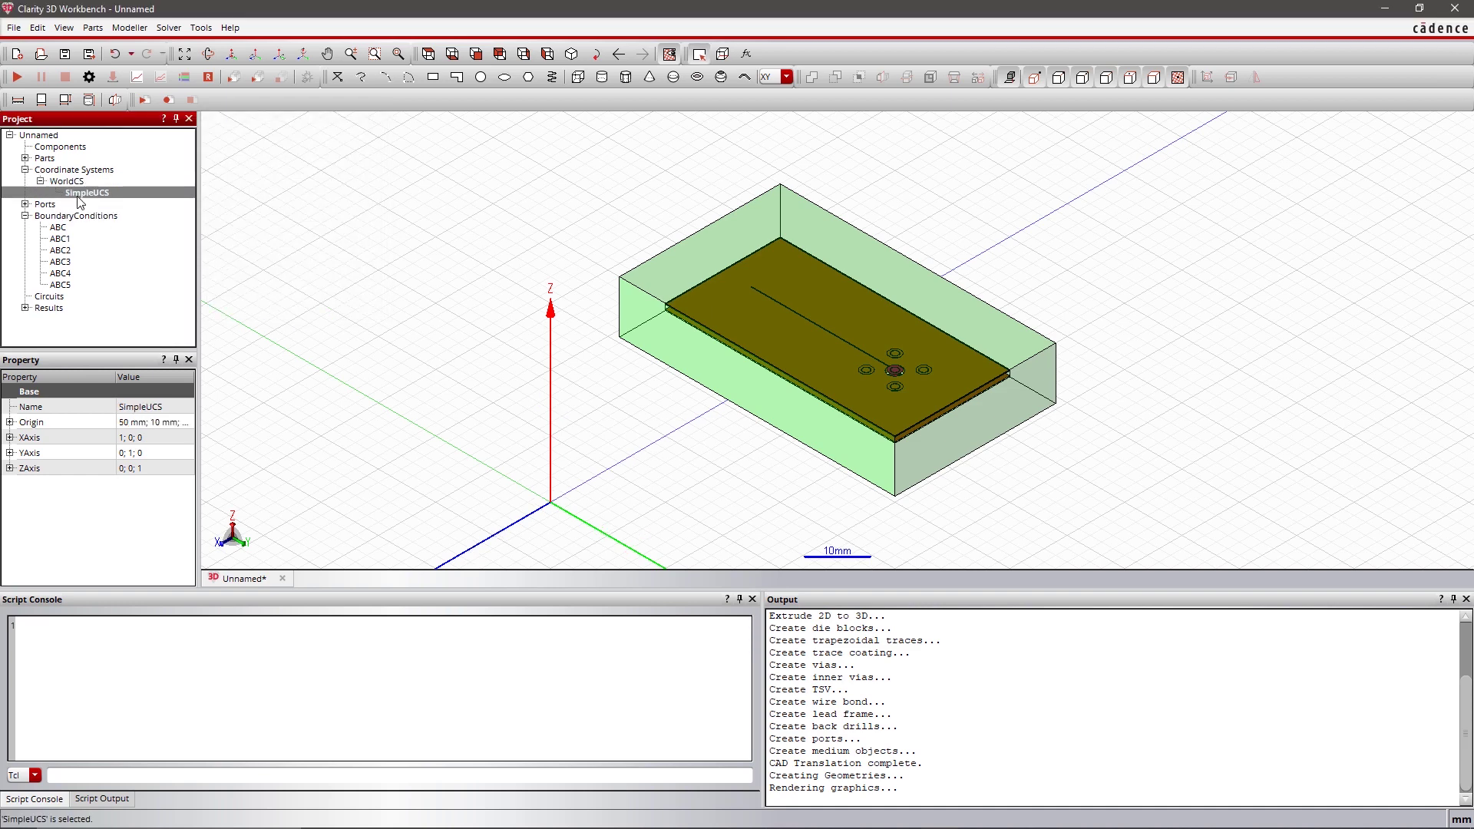
click(166, 410)
text(SMA_UC)
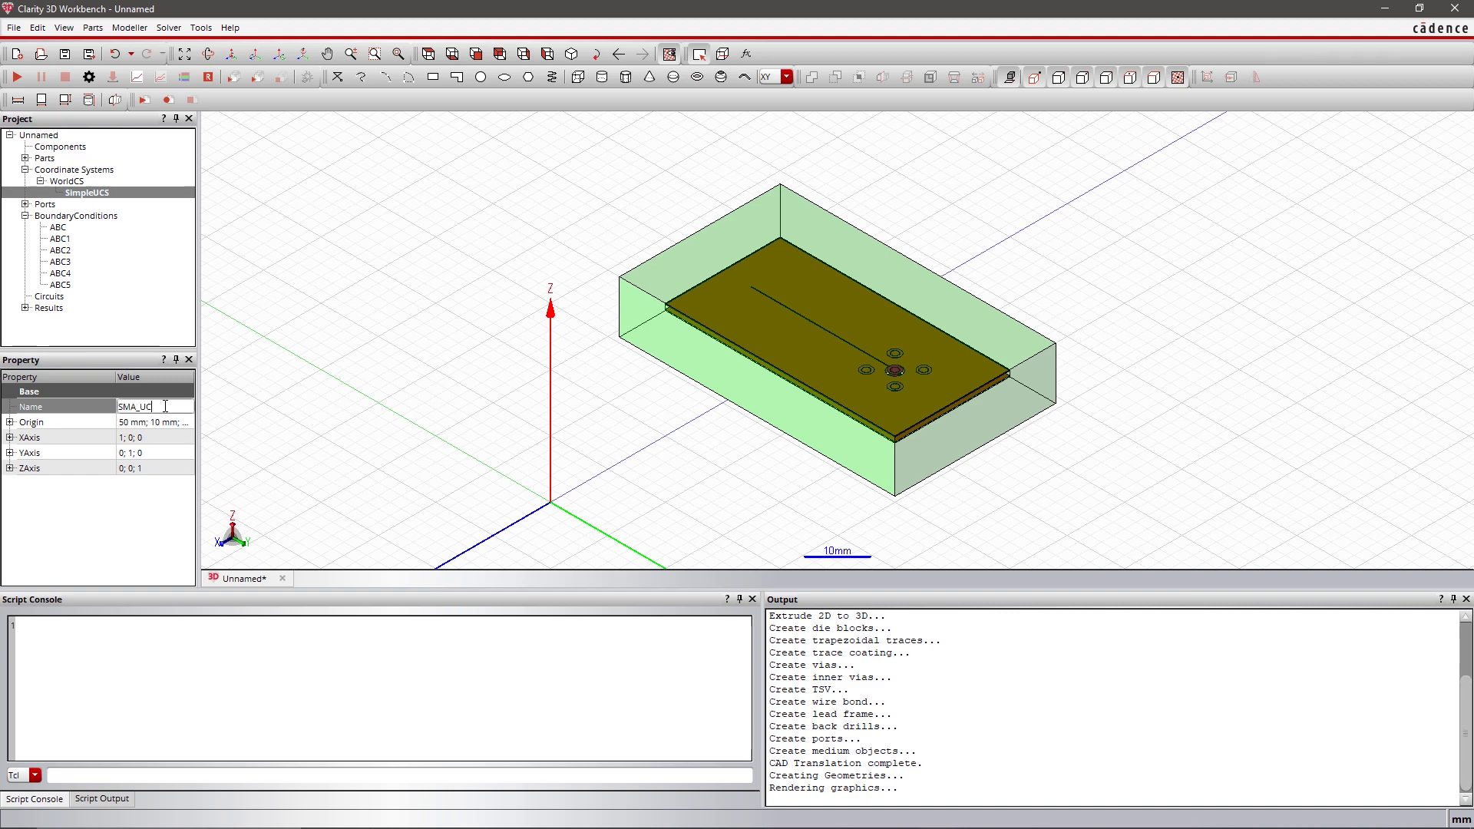
text(S)
key(Return)
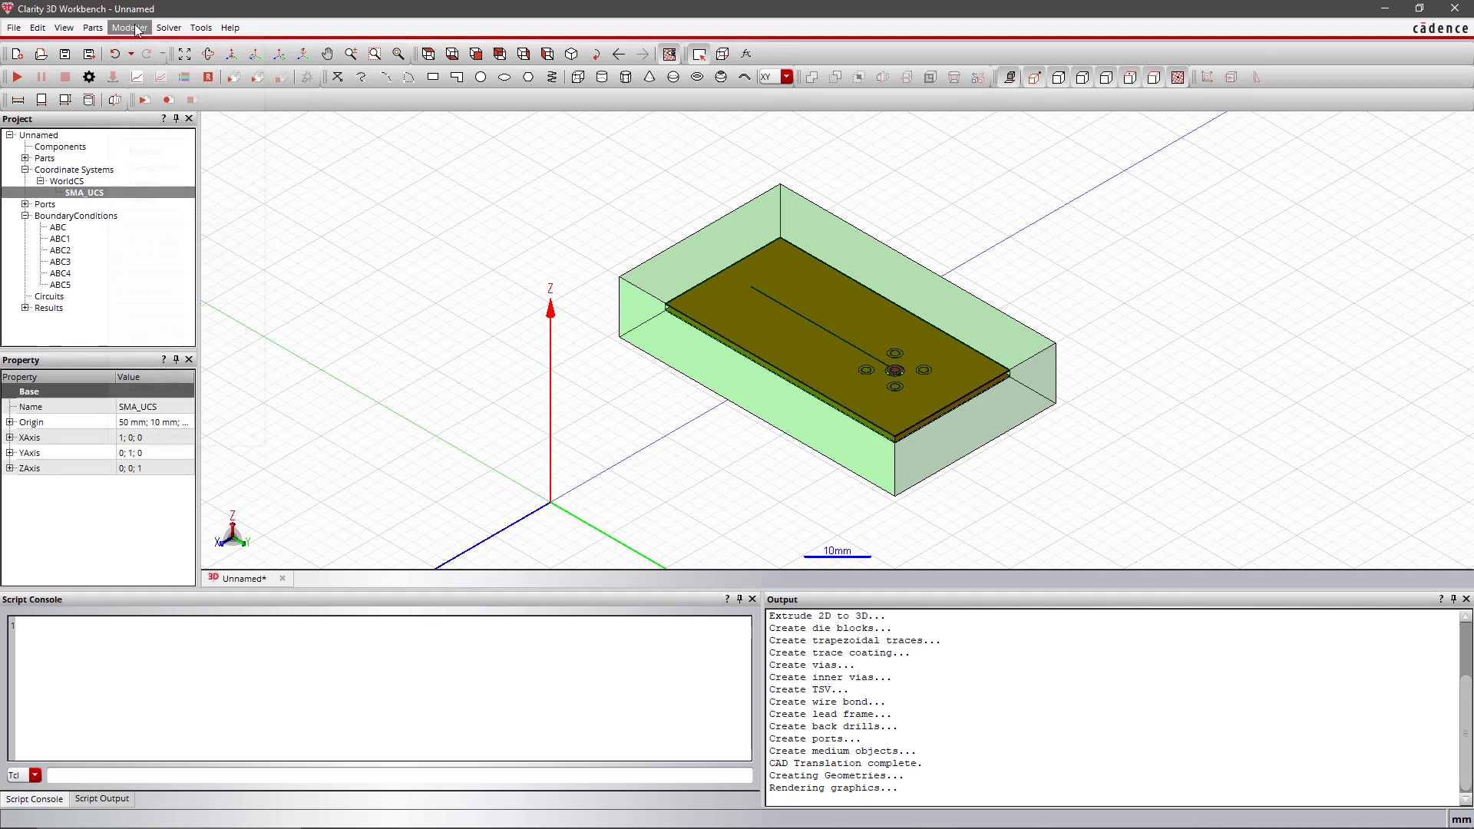
Step: Import the SMA_Connector.step model into the project with SMA_UCS as the active coordinate system
click(130, 27)
click(142, 46)
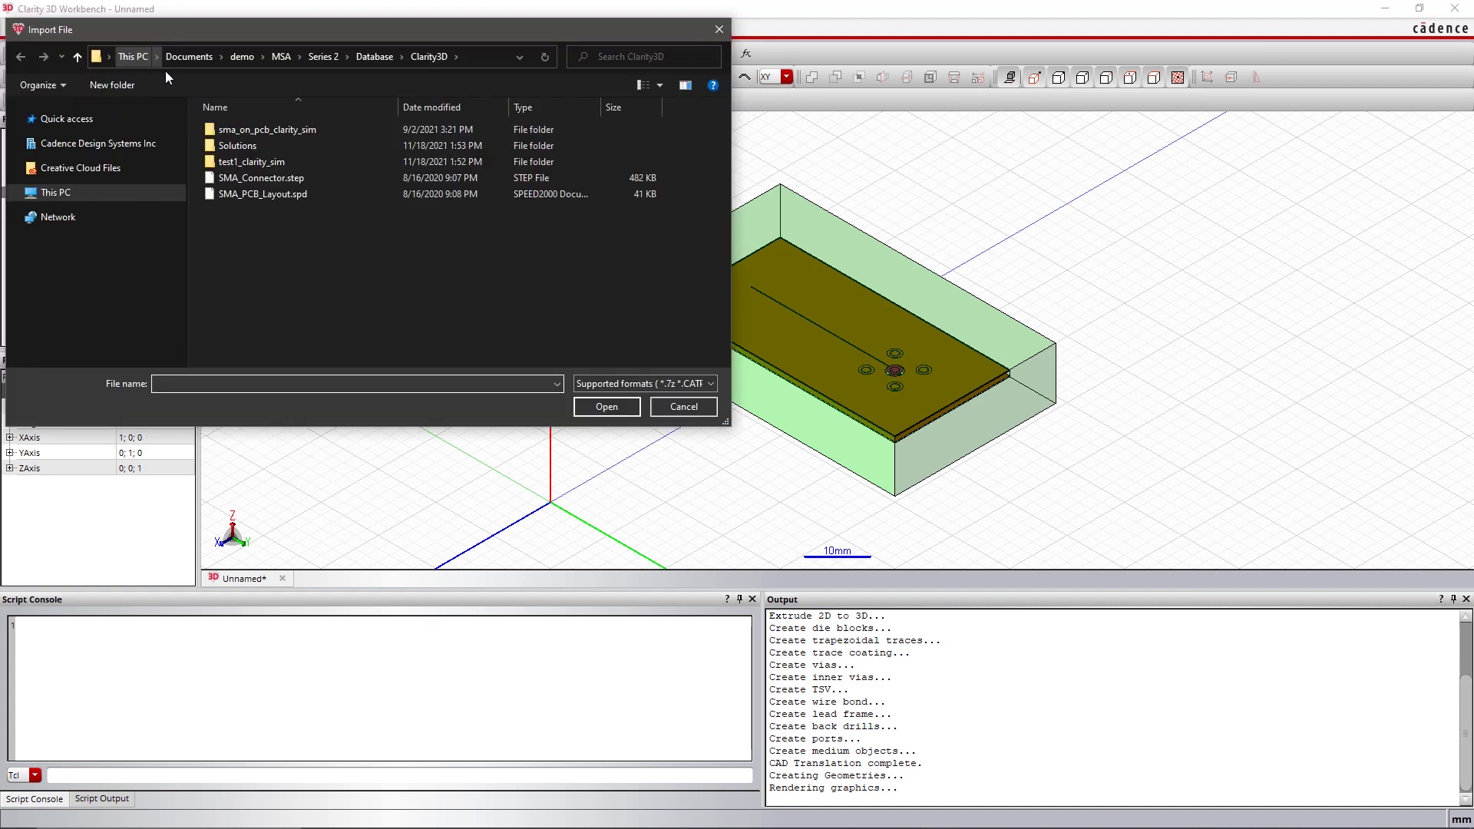
click(257, 180)
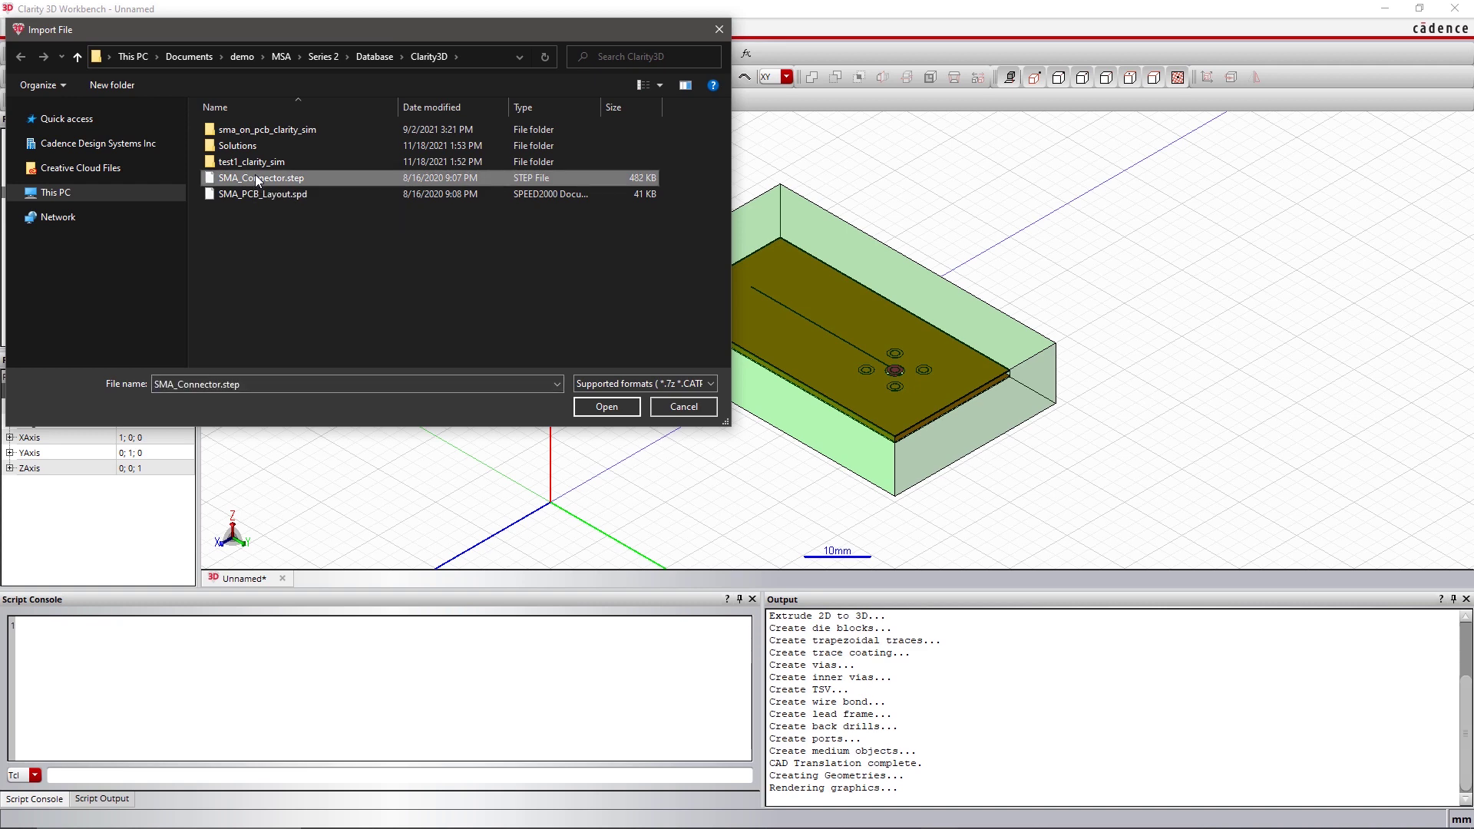
click(608, 407)
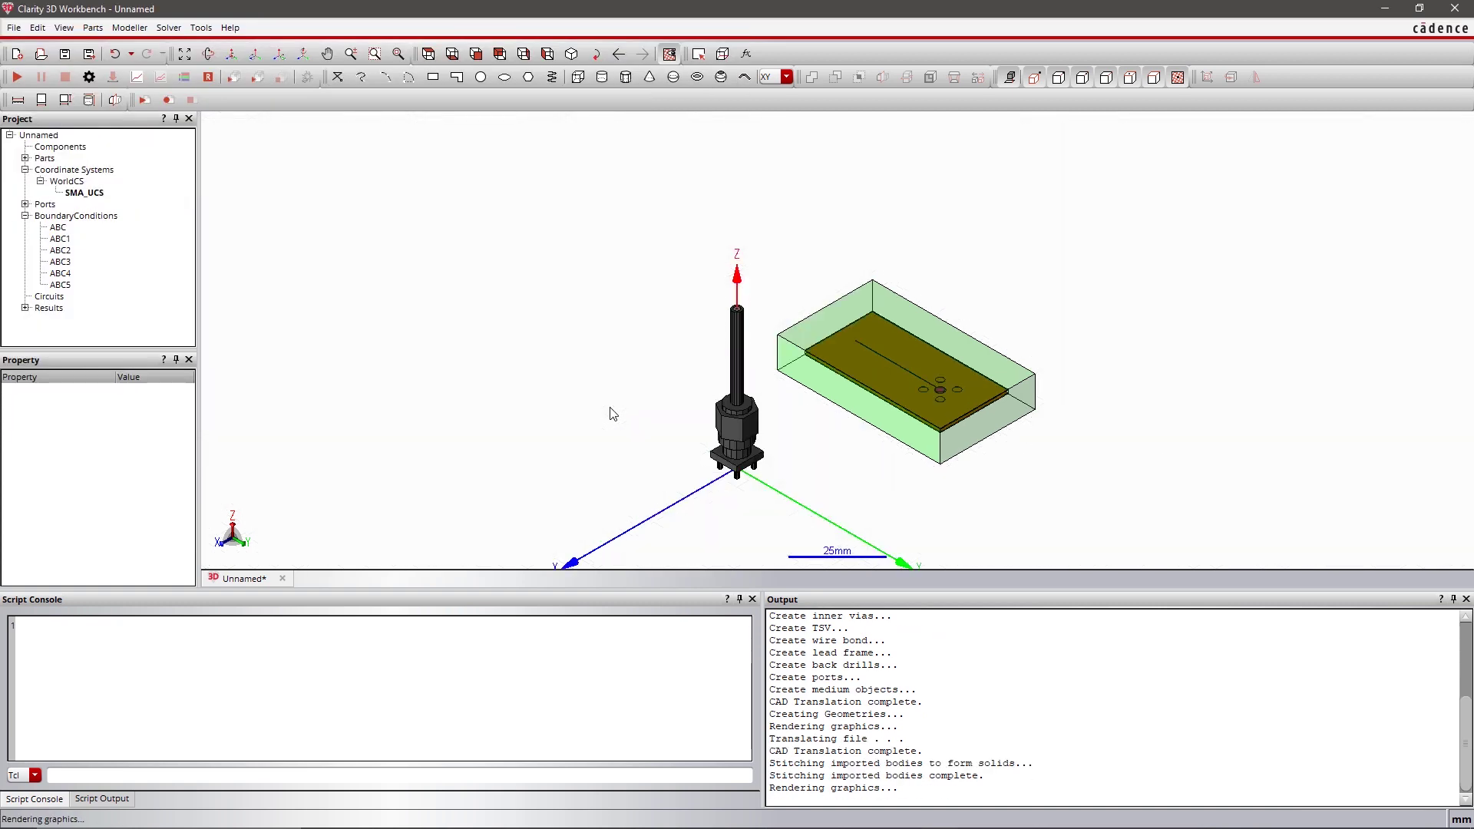
Step: Hide the Medium05, MediumSignal01 and OuterBox parts of SMA_PCB_Layout
click(25, 158)
click(41, 171)
scroll(119, 225, down, 5)
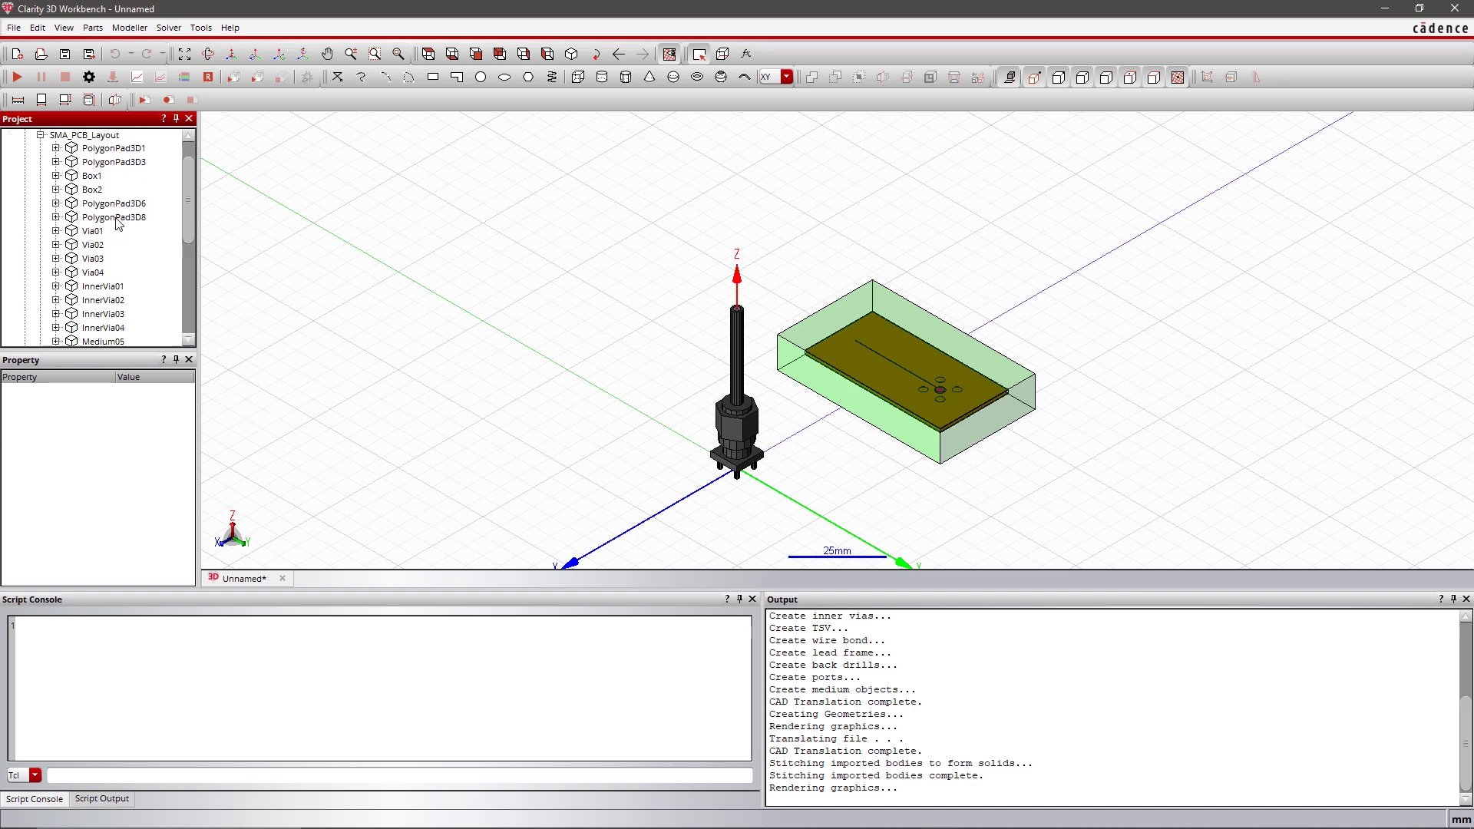
click(104, 261)
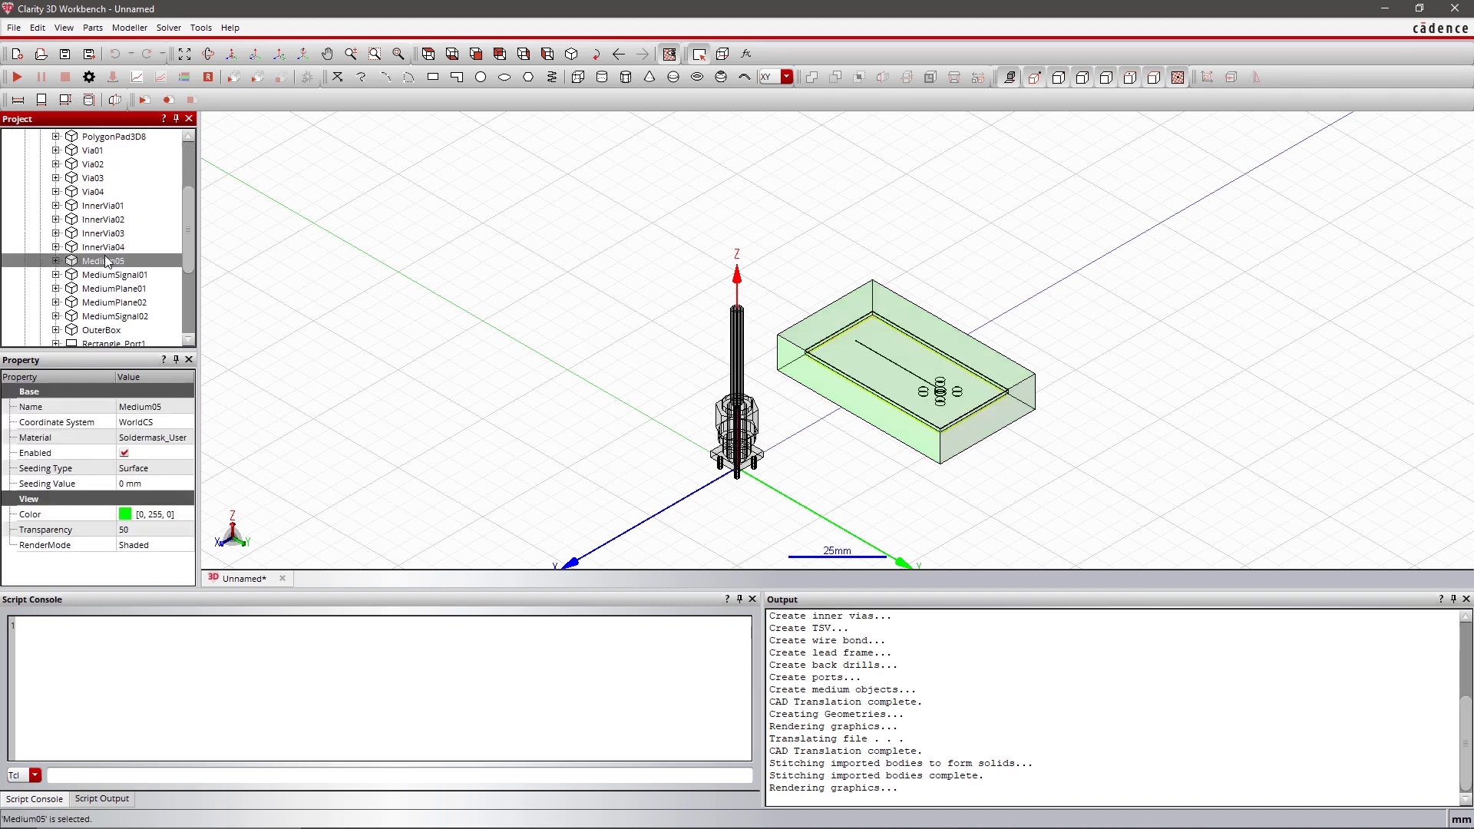
ctrl+click(103, 275)
ctrl+click(102, 330)
right_click(102, 331)
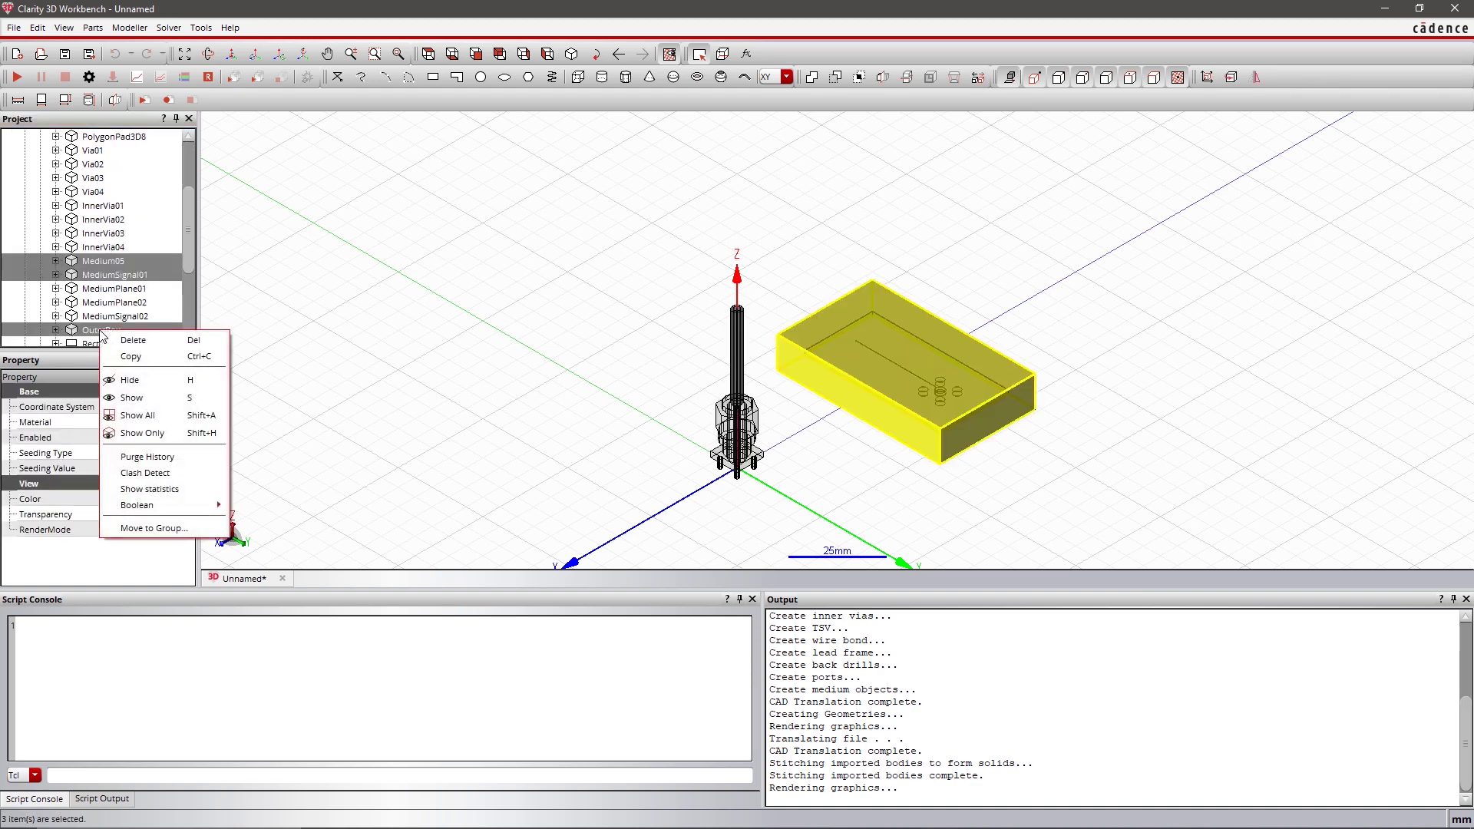
click(127, 379)
Step: Move the connector's UCS origin from the connector centre onto the centre of the board's middle via, picked from the underside
click(454, 56)
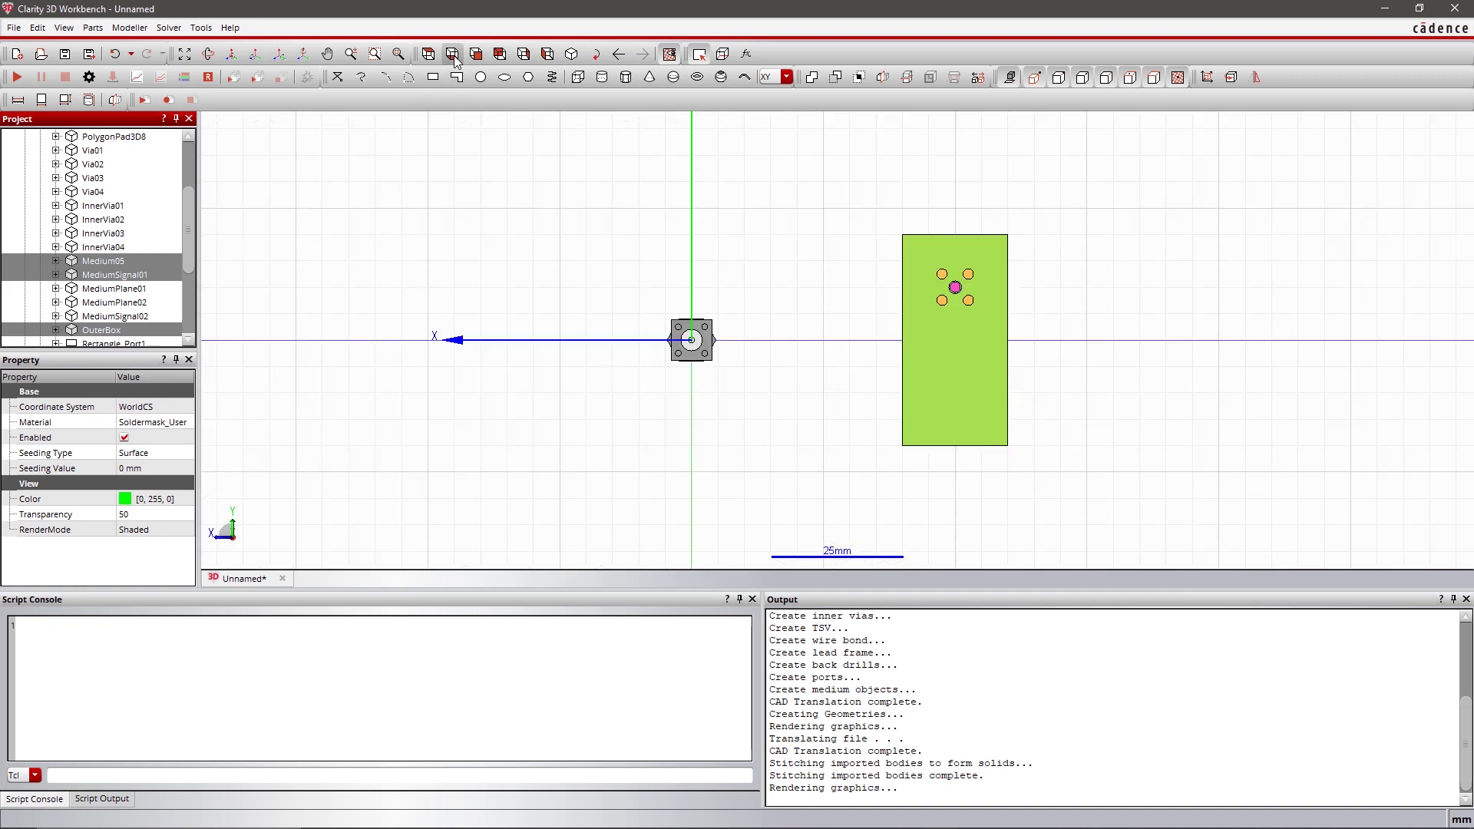
scroll(56, 165, up, 5)
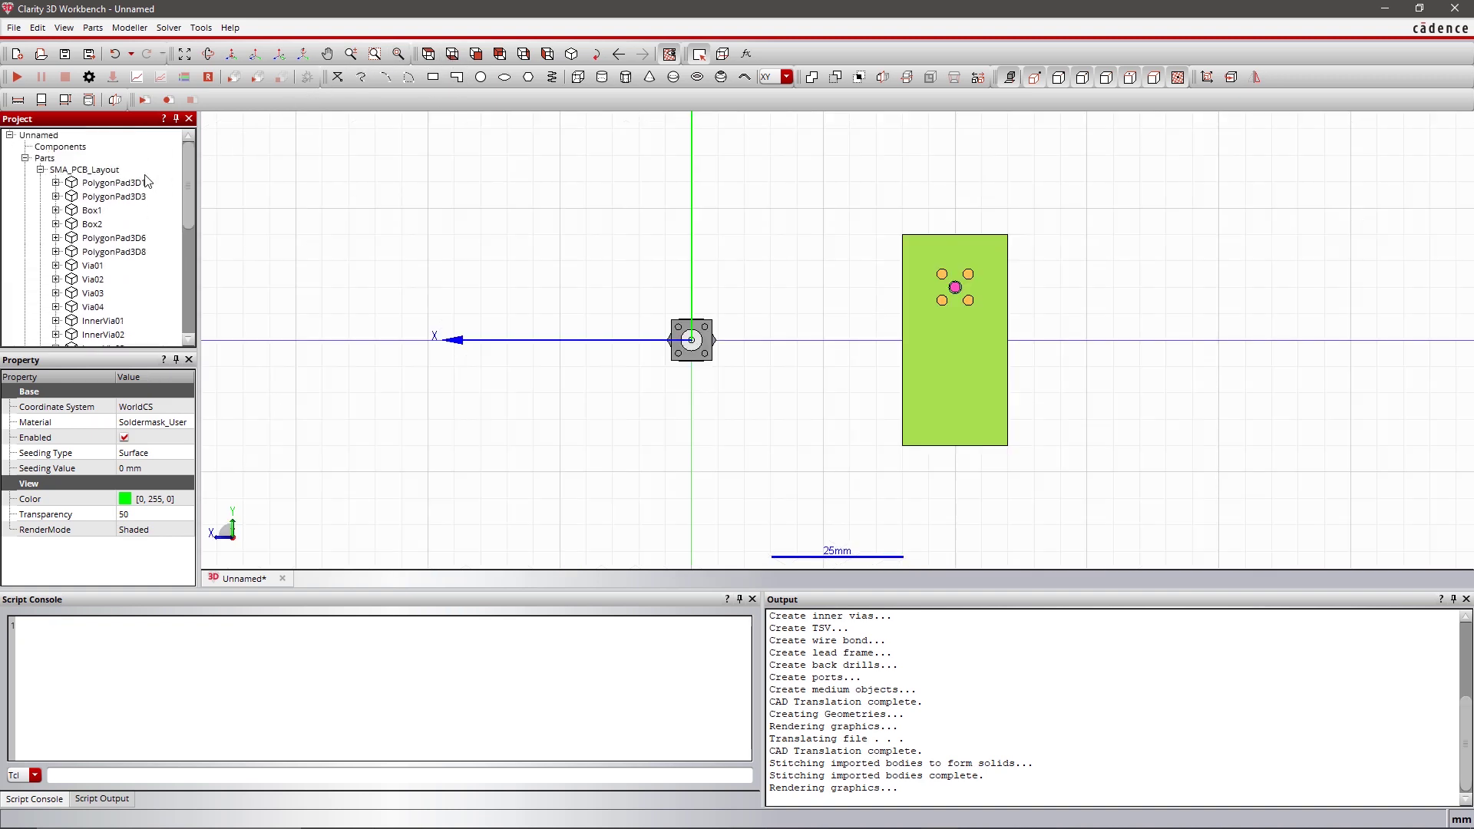
right_click(54, 158)
click(83, 205)
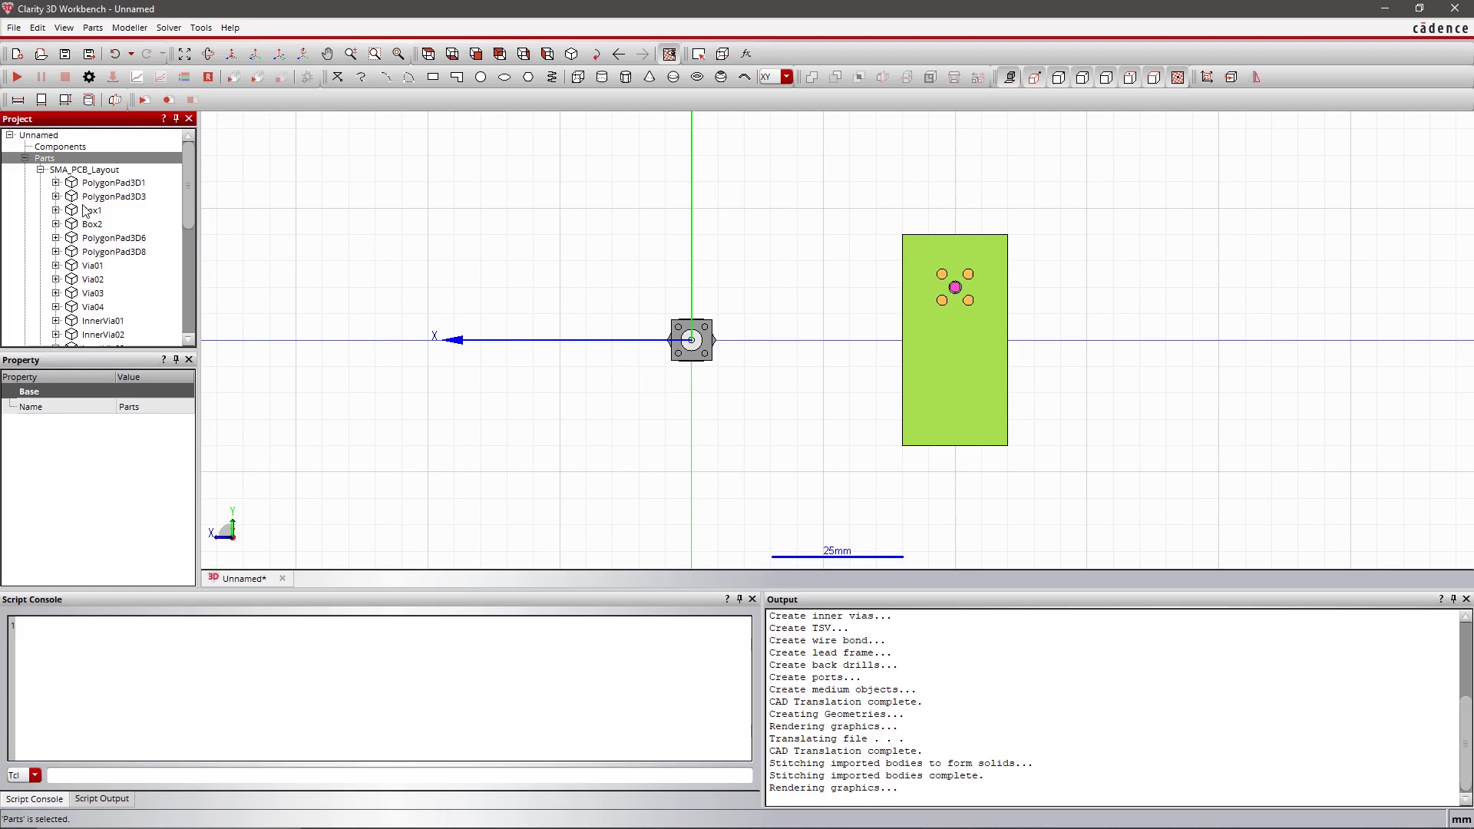
click(690, 342)
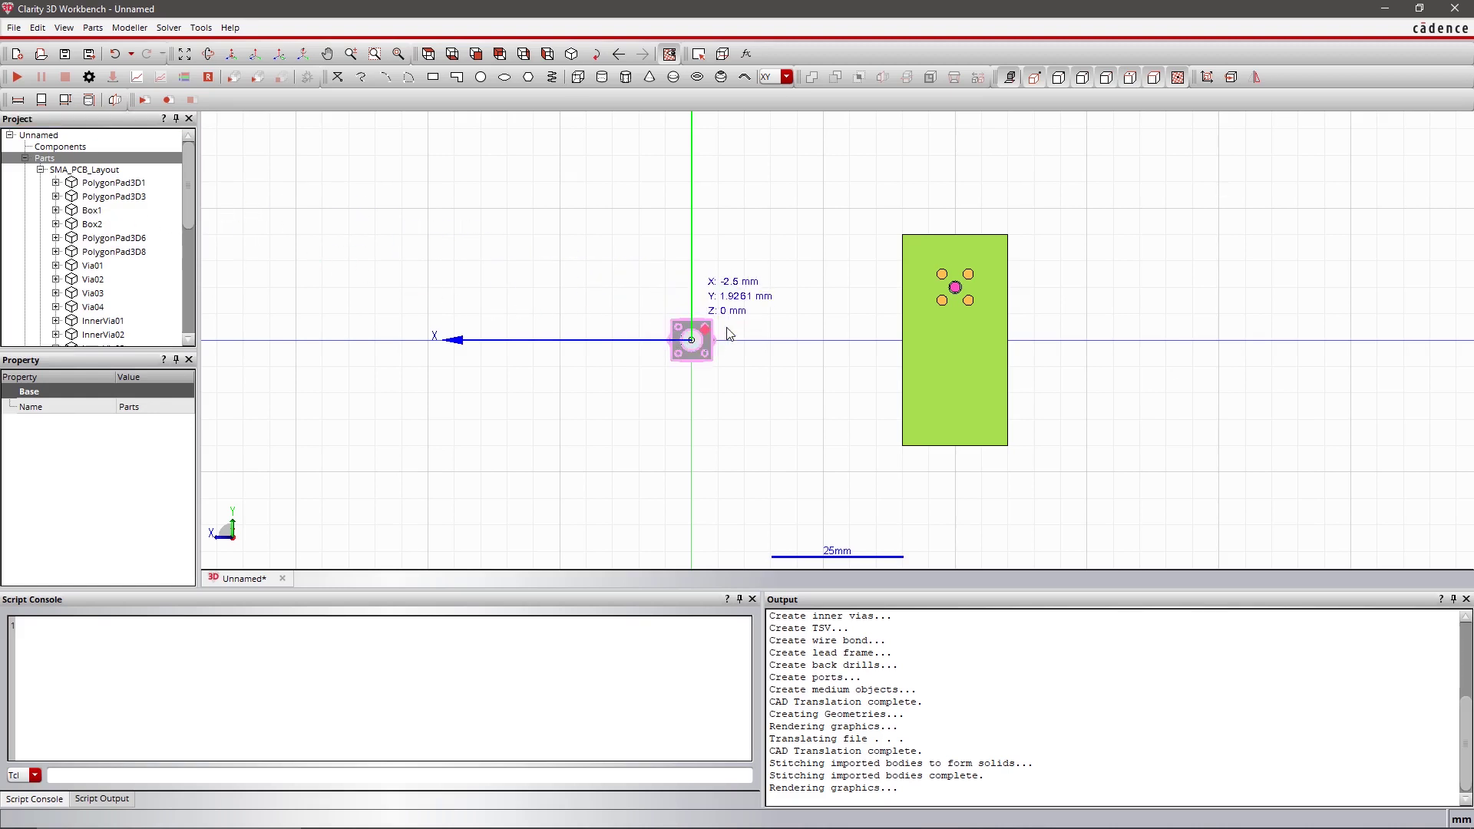
click(955, 287)
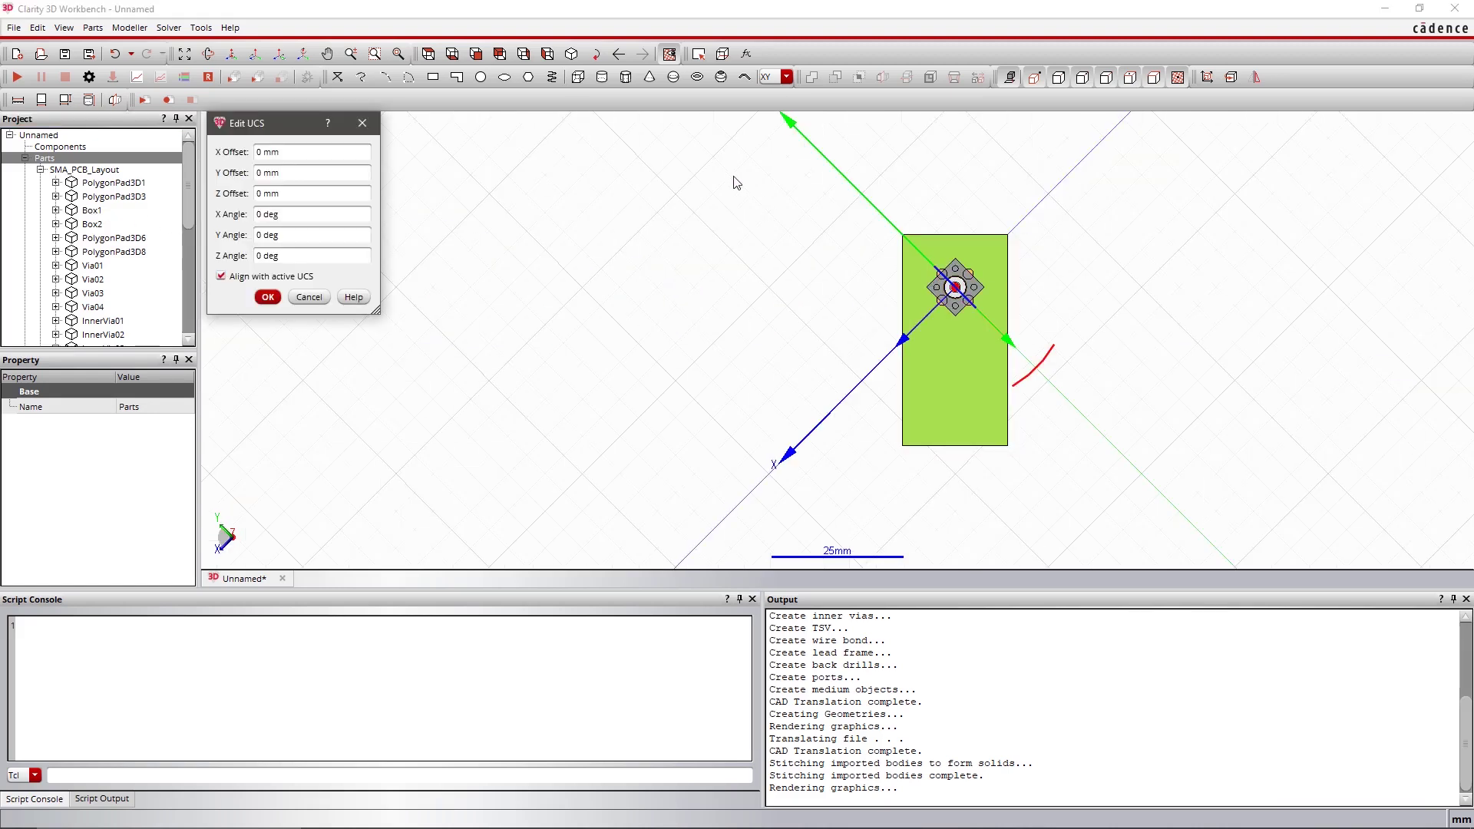
Step: Rotate the connector's UCS by a Z angle of -45 degrees and apply the UCS edit
click(569, 55)
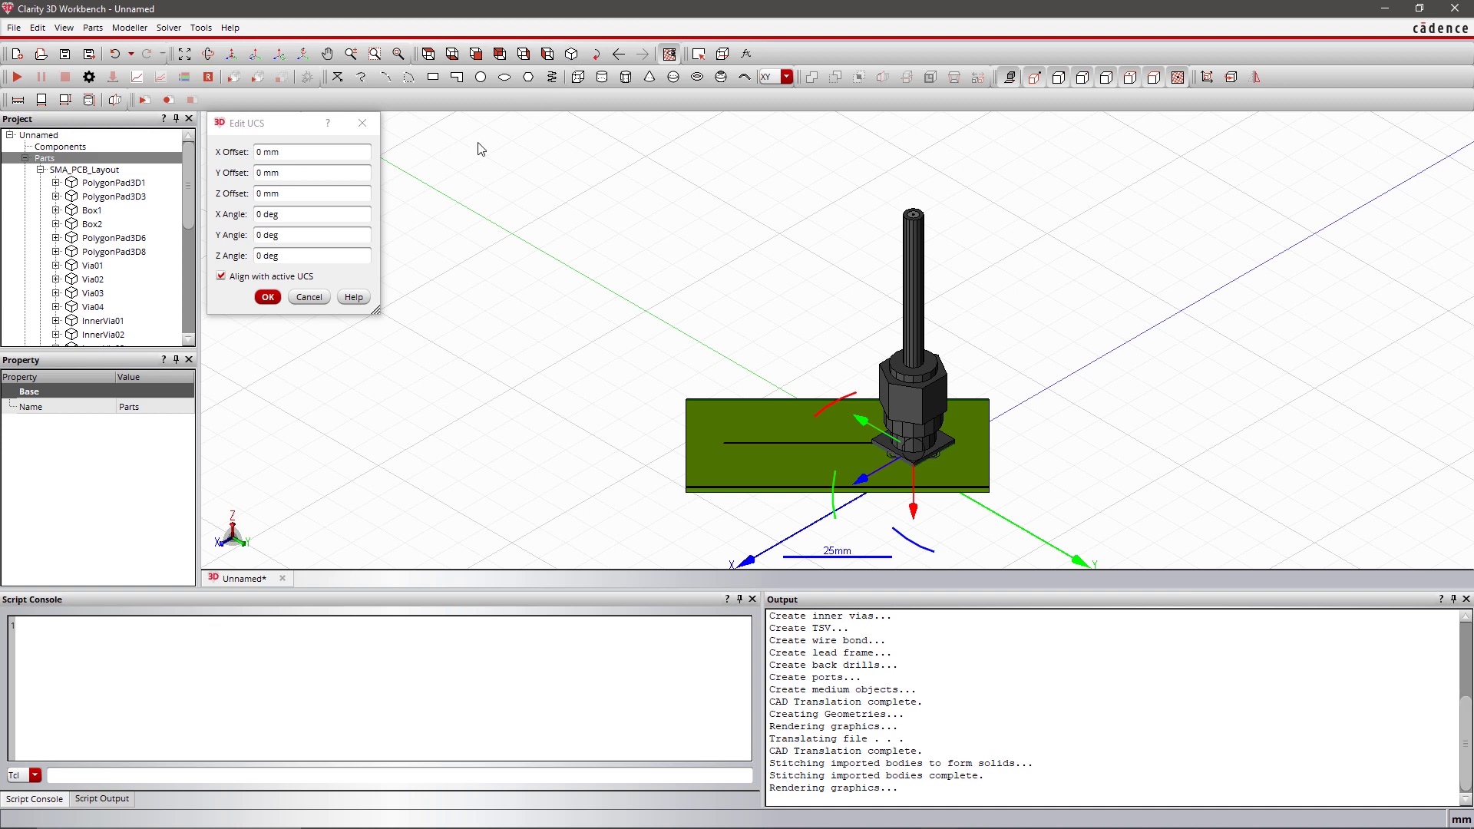
click(282, 251)
text(-45)
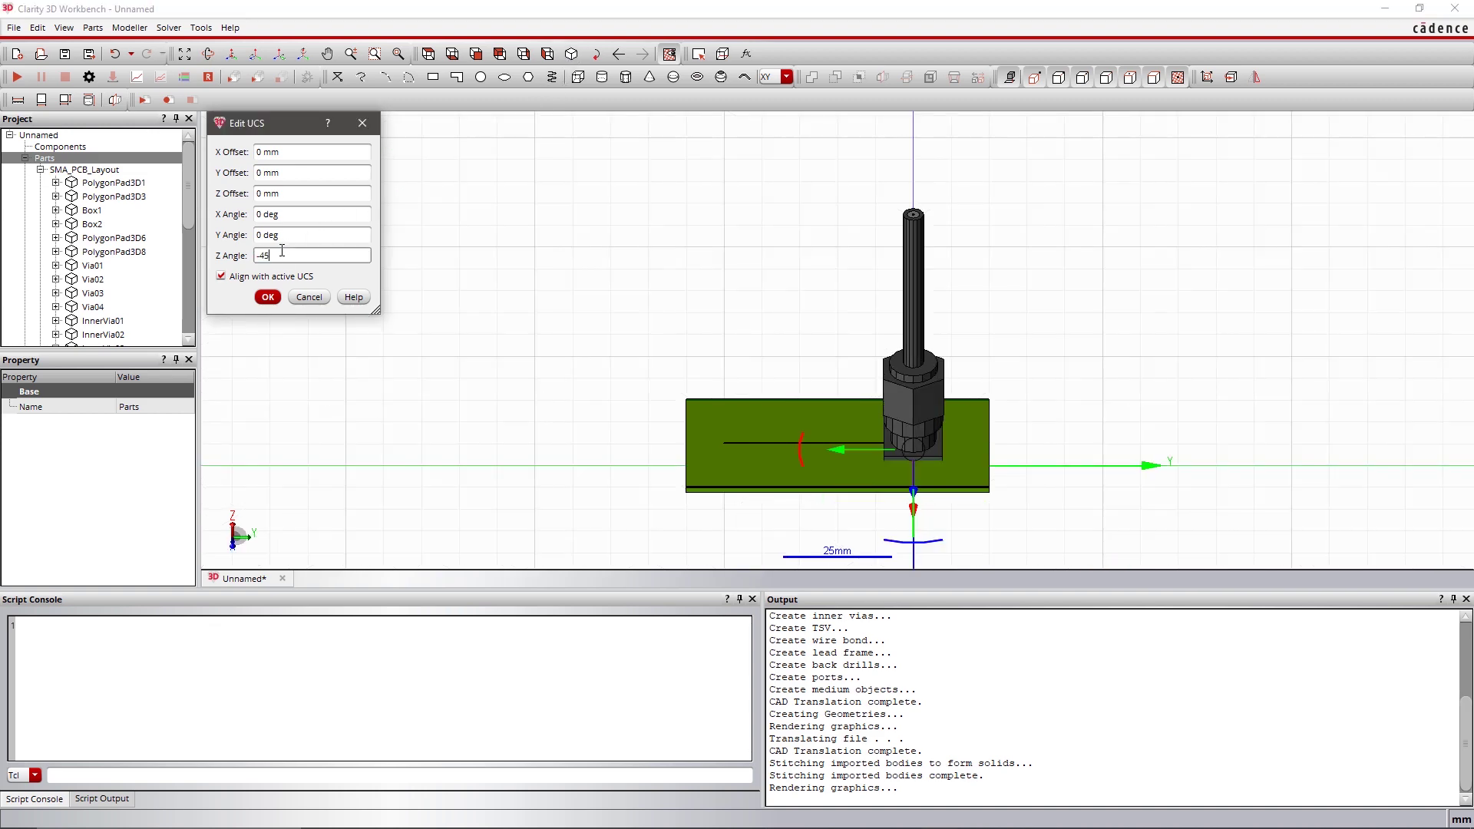
click(269, 298)
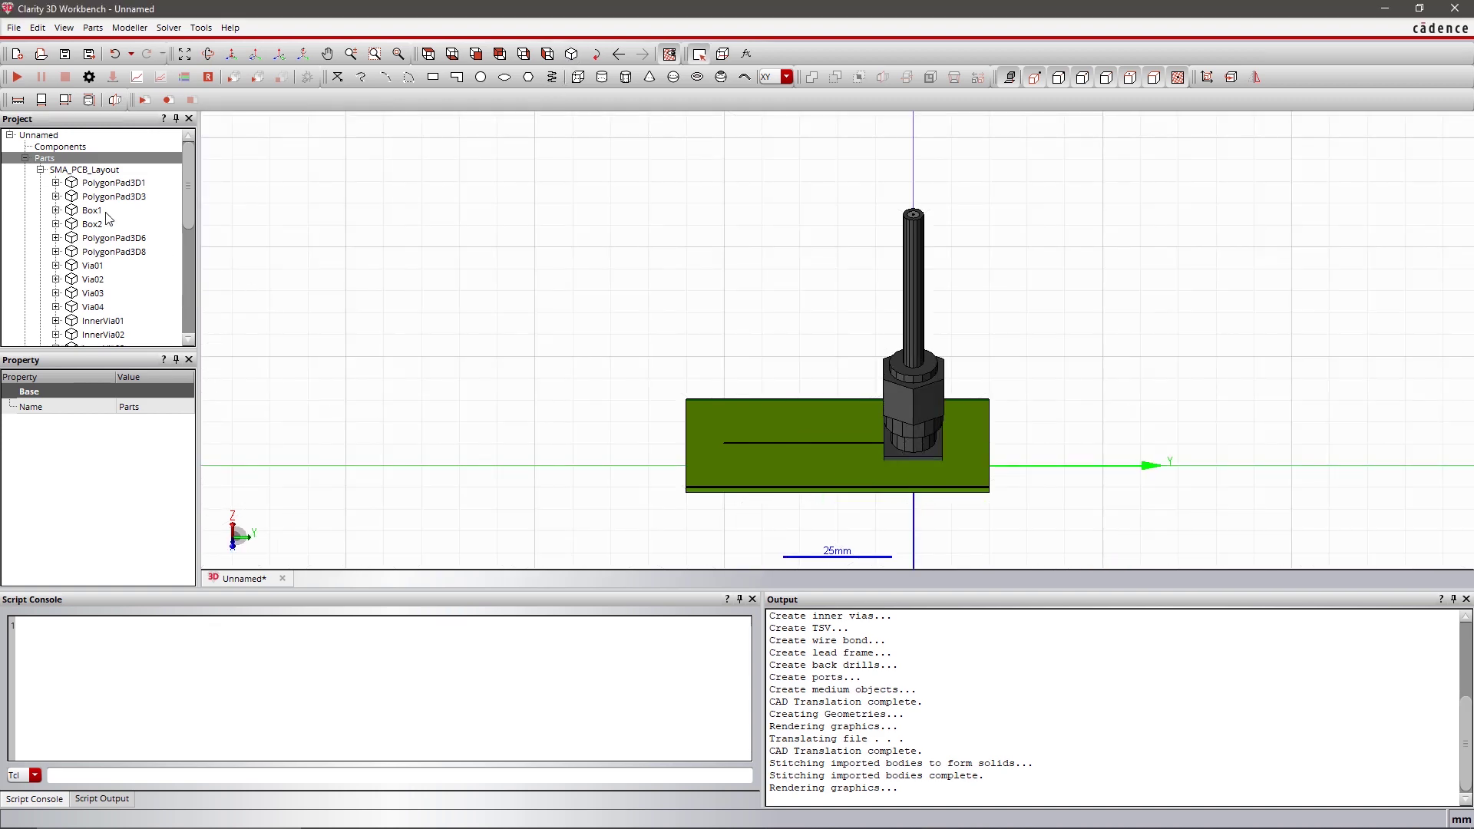
Step: Assign the copper material and the Signal net to the SMA_Pin_Unnamed part of the connector
click(40, 170)
click(40, 181)
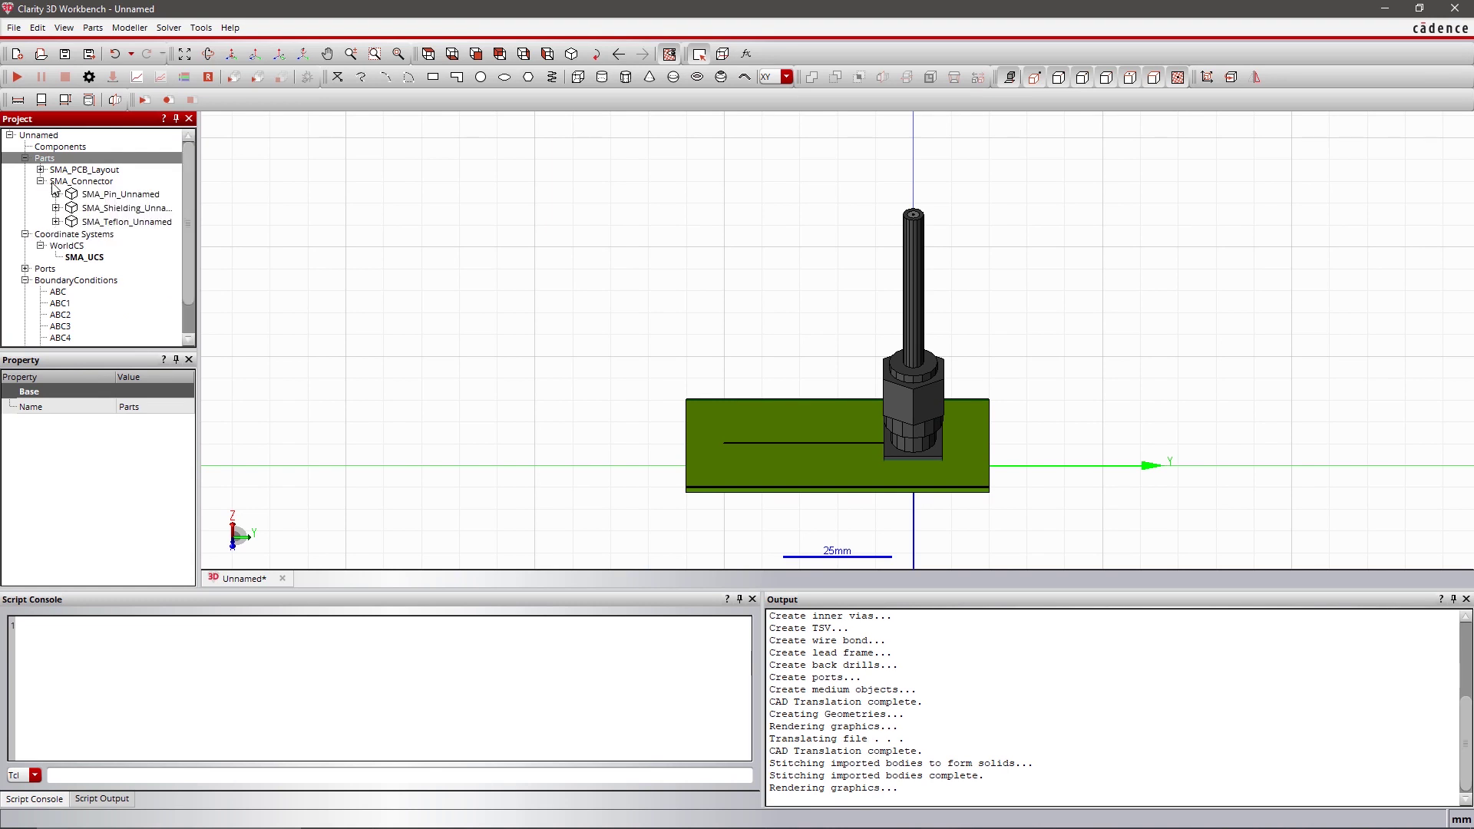
click(97, 196)
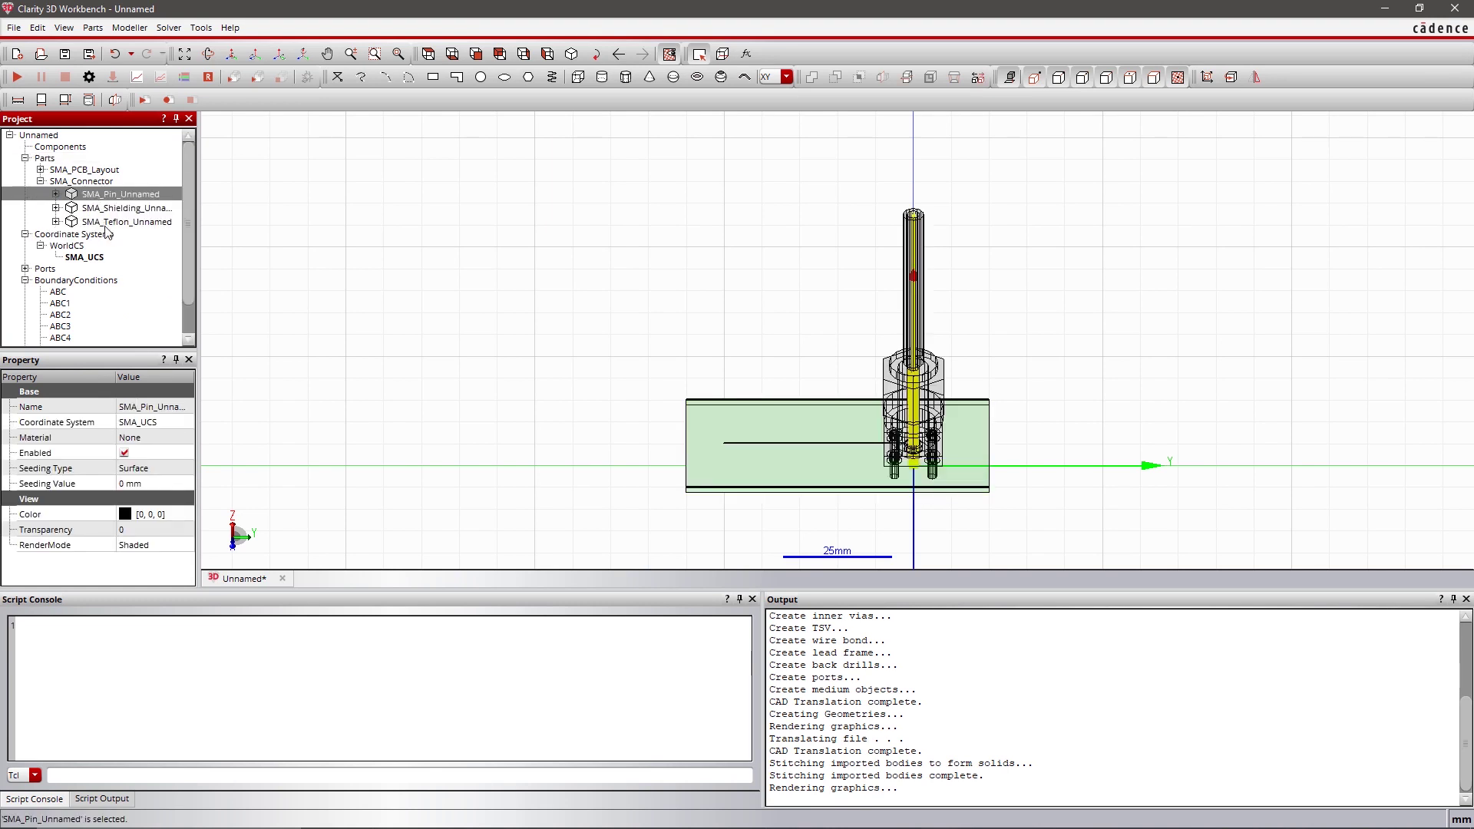
click(154, 438)
click(171, 438)
click(145, 475)
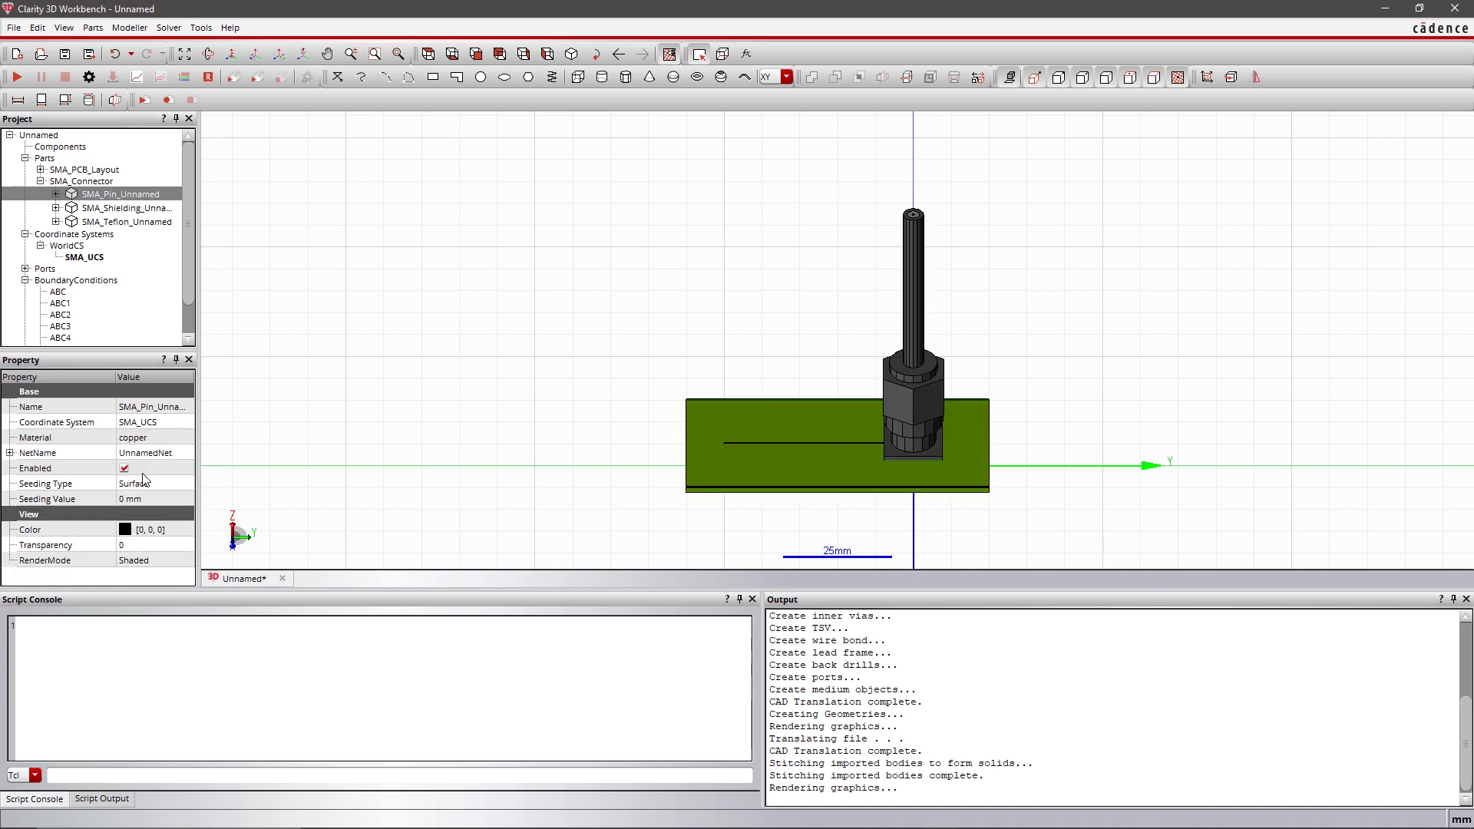
click(155, 453)
click(170, 453)
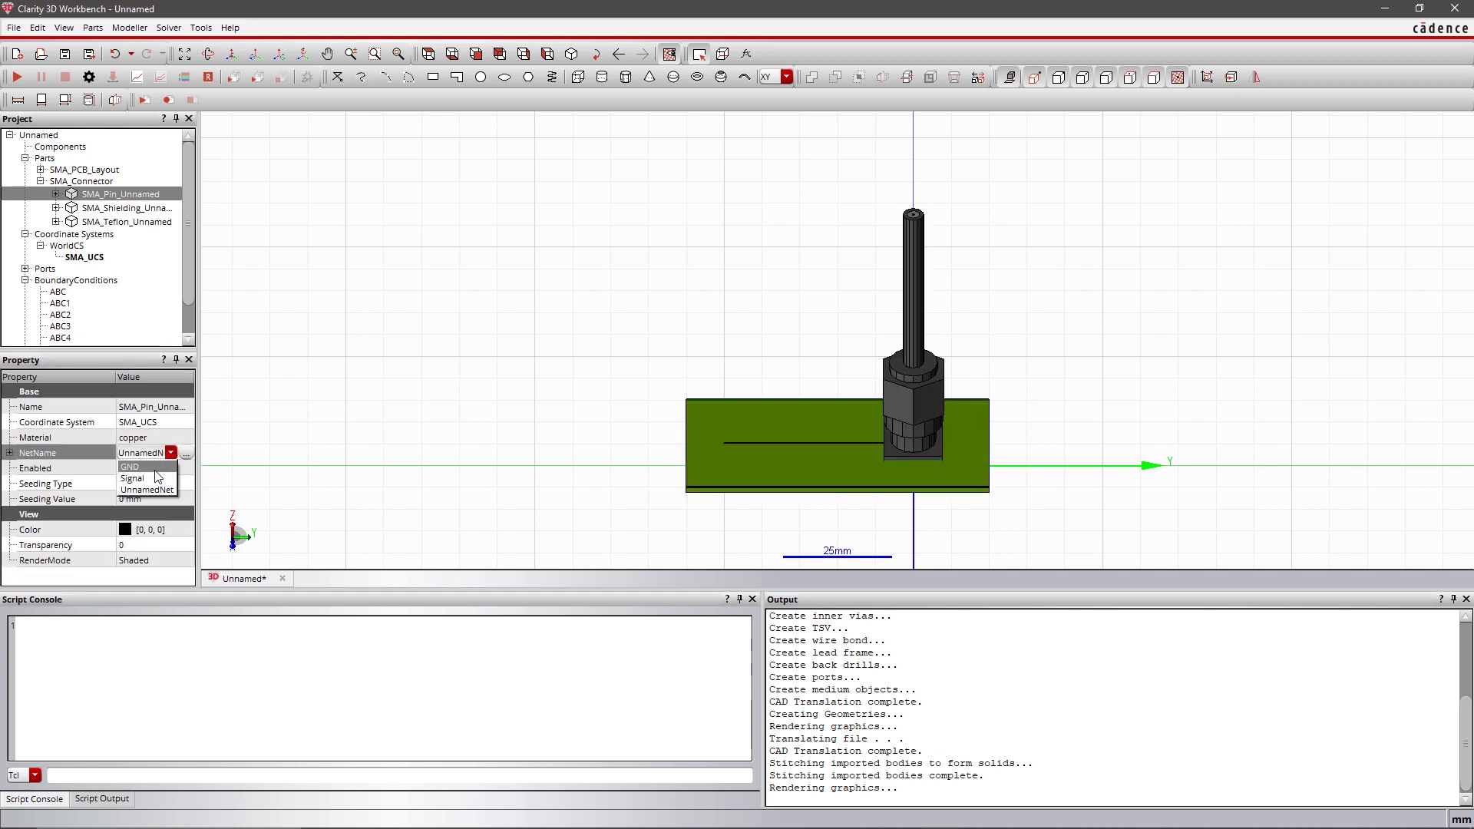
click(155, 480)
Step: Assign the copper material and the GND net to the connector's SMA_Shielding part
click(132, 209)
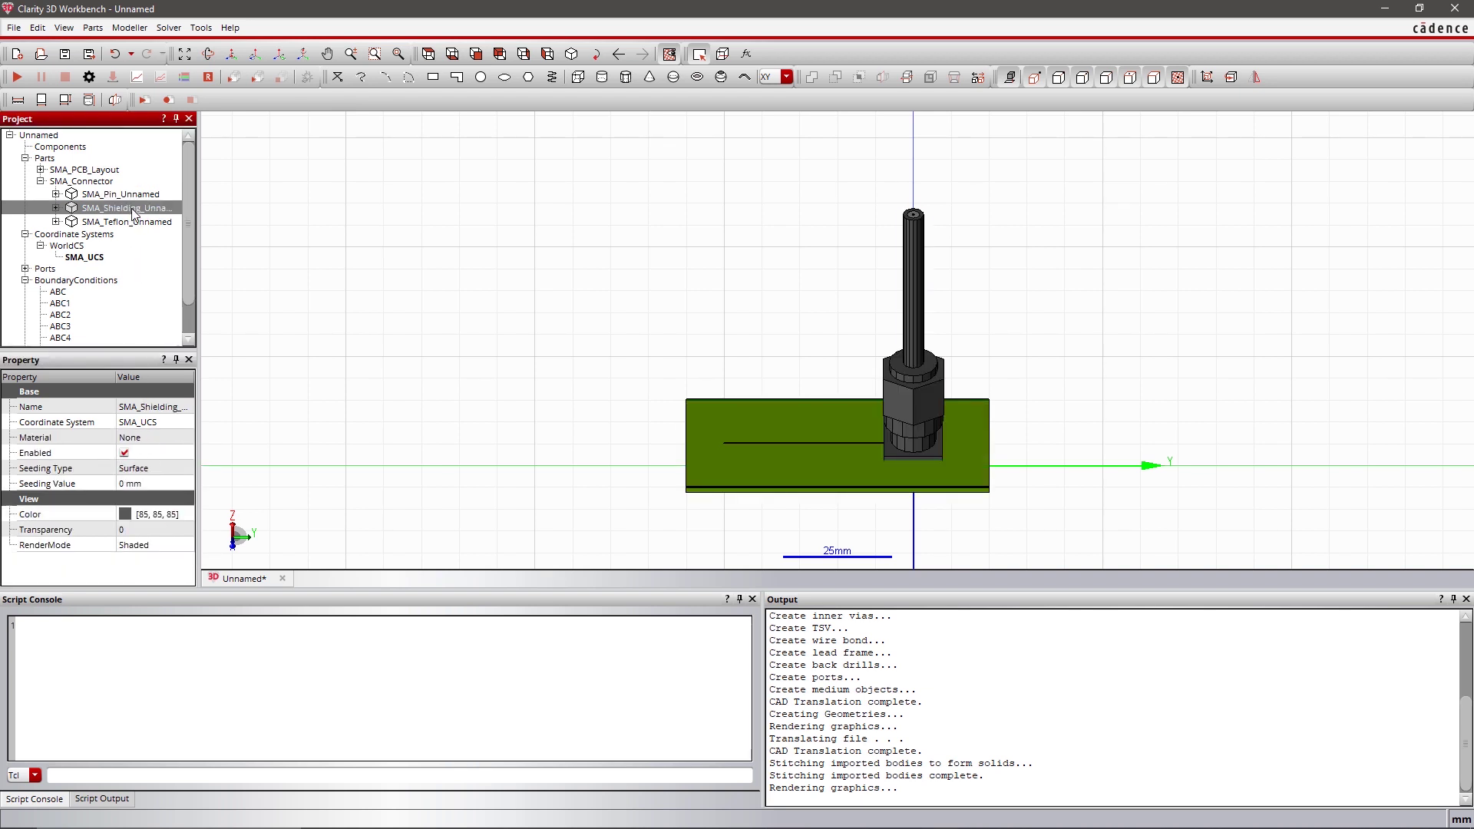
click(159, 436)
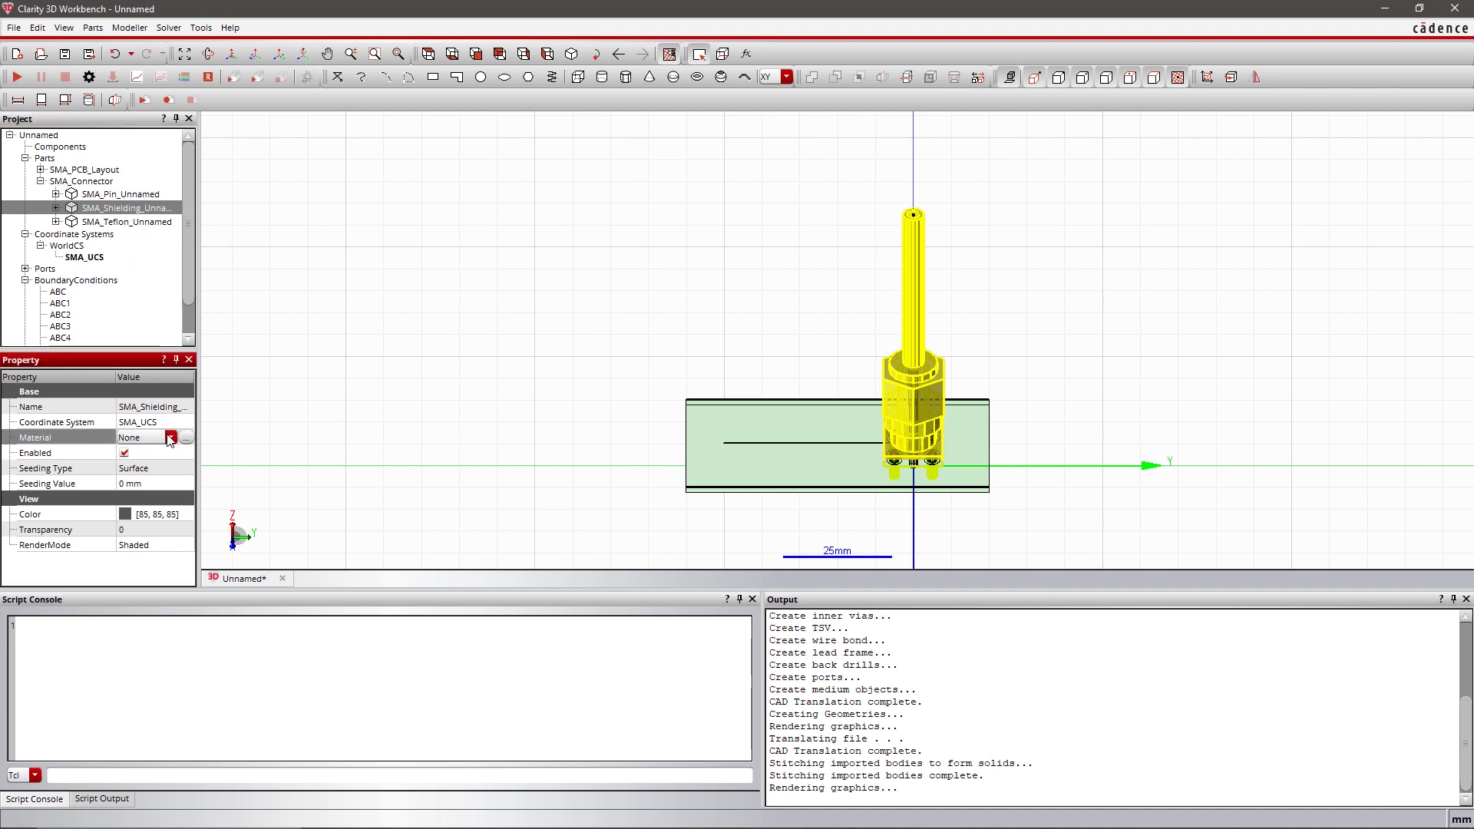
click(170, 437)
click(146, 482)
click(160, 453)
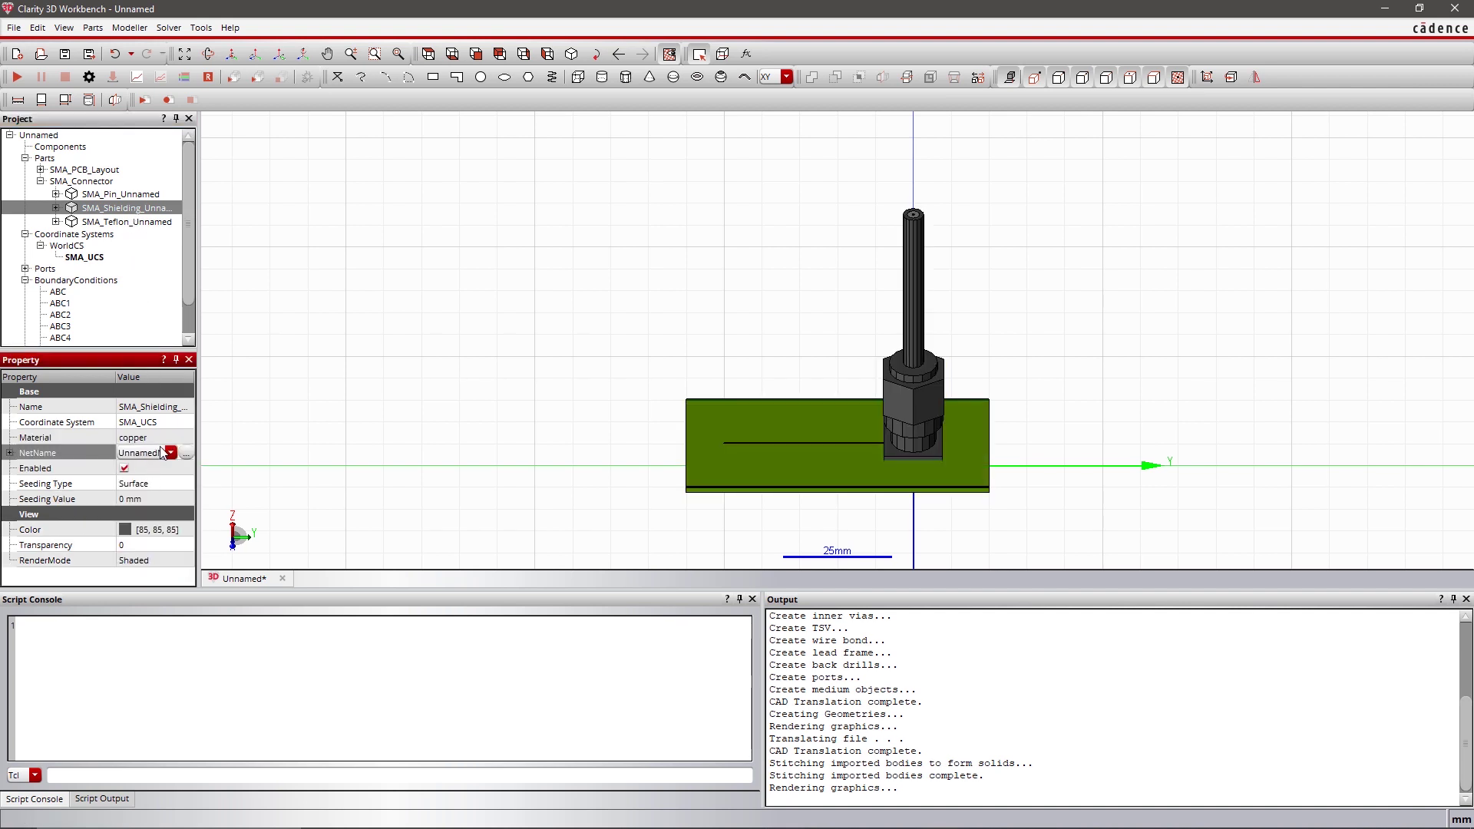
click(170, 453)
click(150, 470)
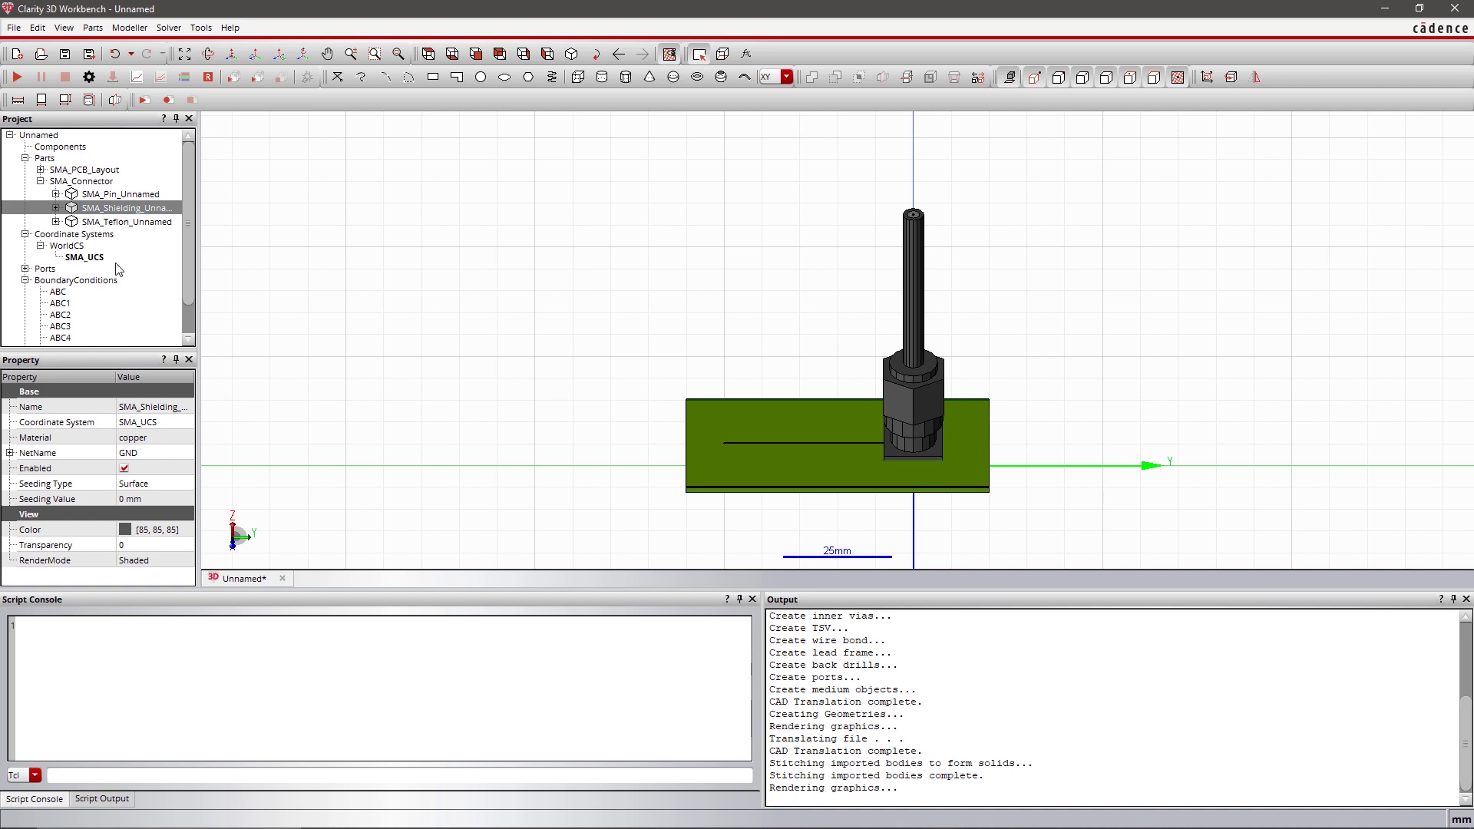
Step: Add a new material named Teflon in the Material Manager for the connector's SMA_Teflon_Unnamed part
click(112, 223)
click(160, 437)
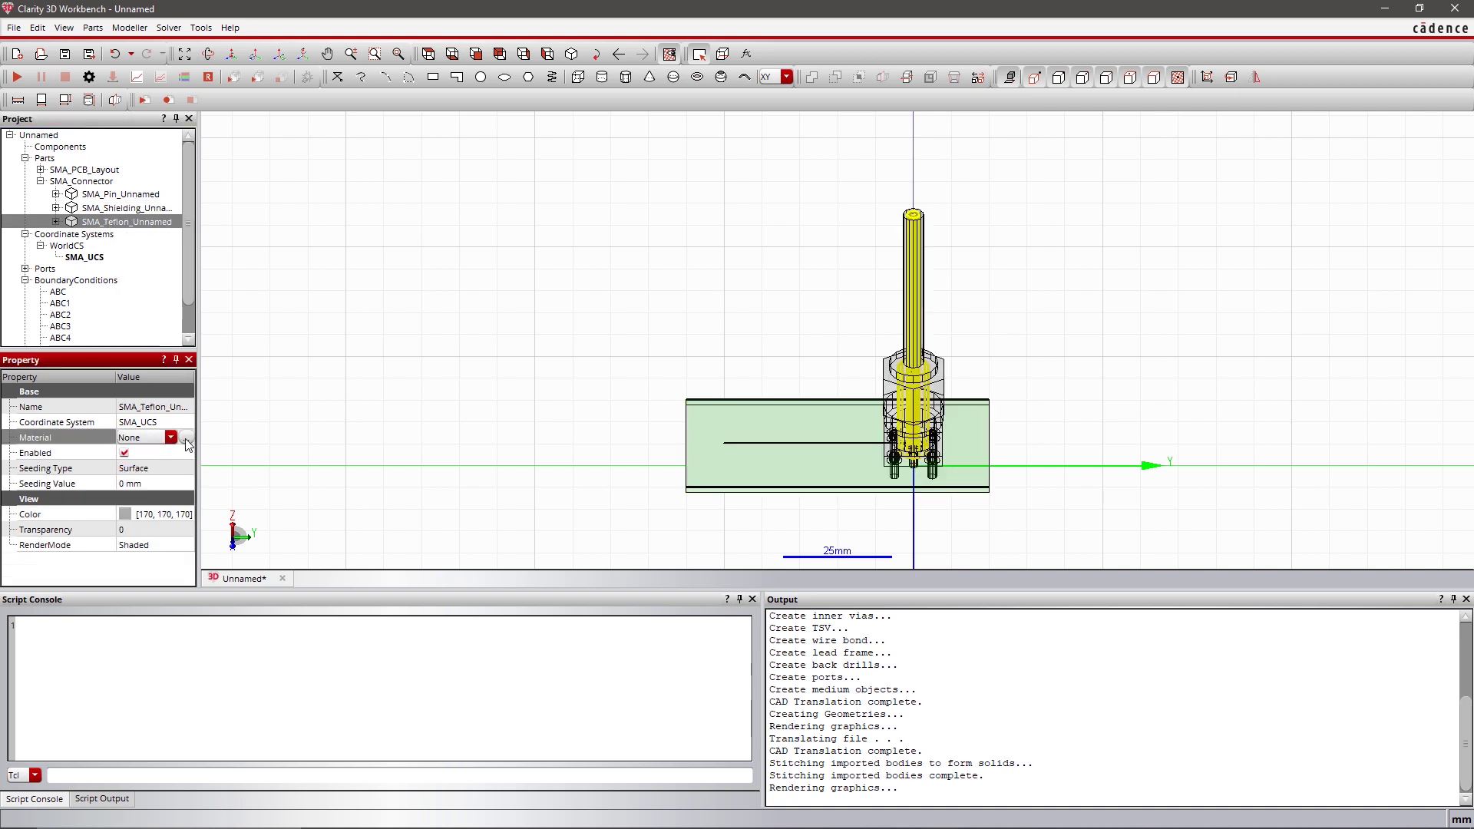
click(187, 438)
click(427, 569)
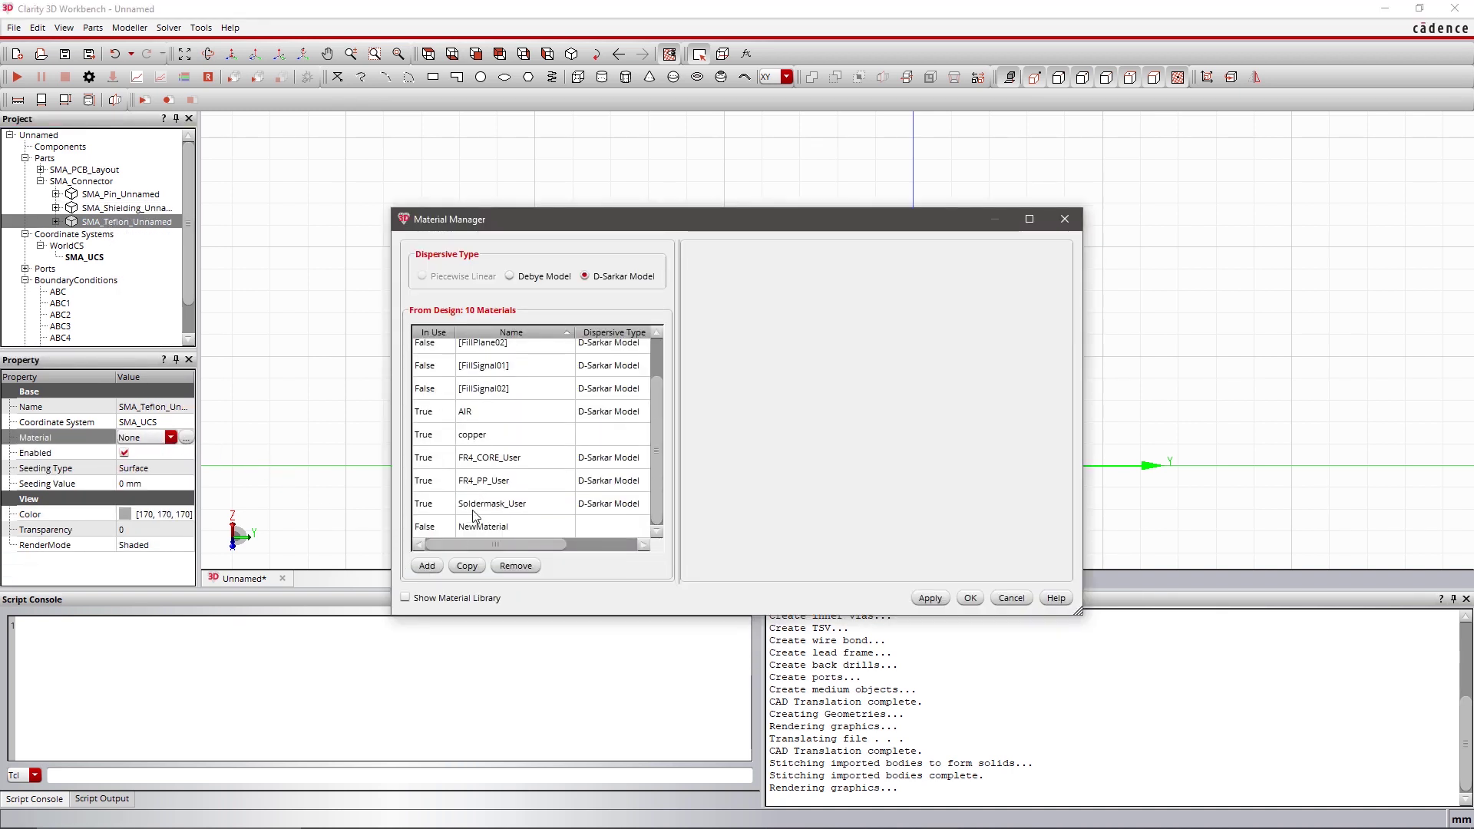
double_click(476, 525)
text(Teflon)
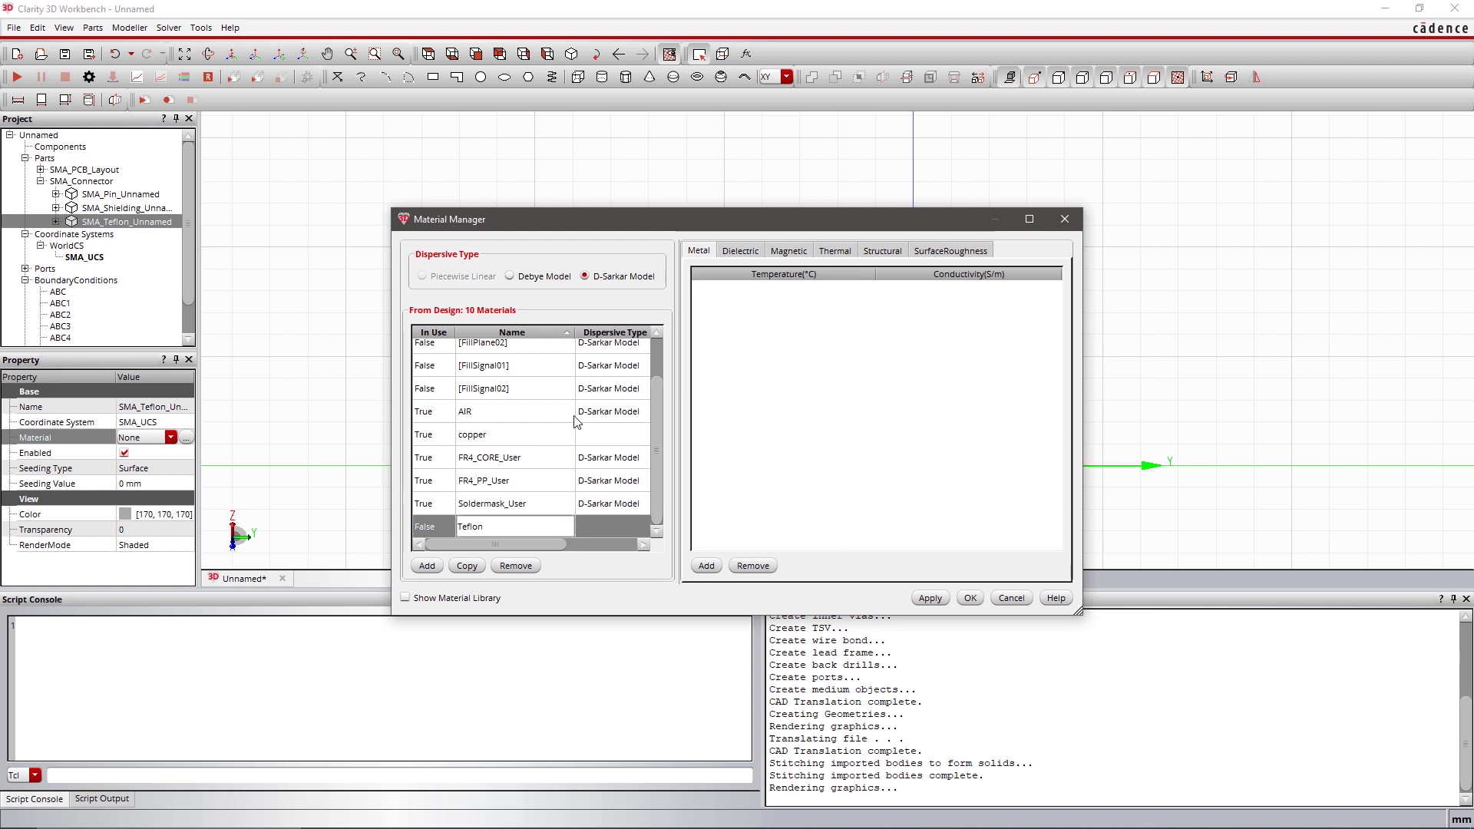
Step: Give the Teflon material a dielectric relative permittivity of 3.2 at 1000 MHz and apply it to the SMA_Teflon_Unnamed part
click(740, 251)
click(818, 427)
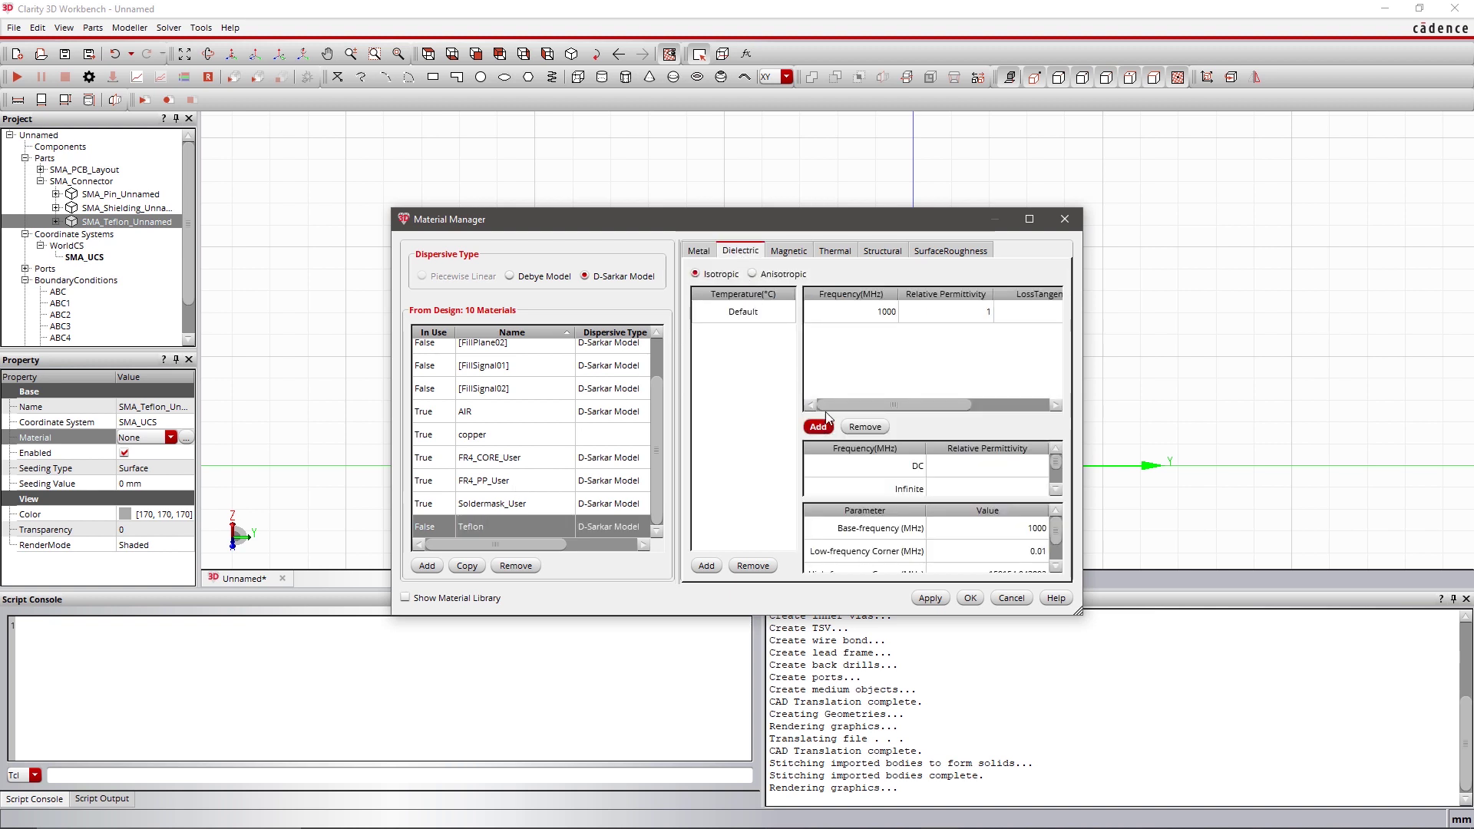
double_click(989, 313)
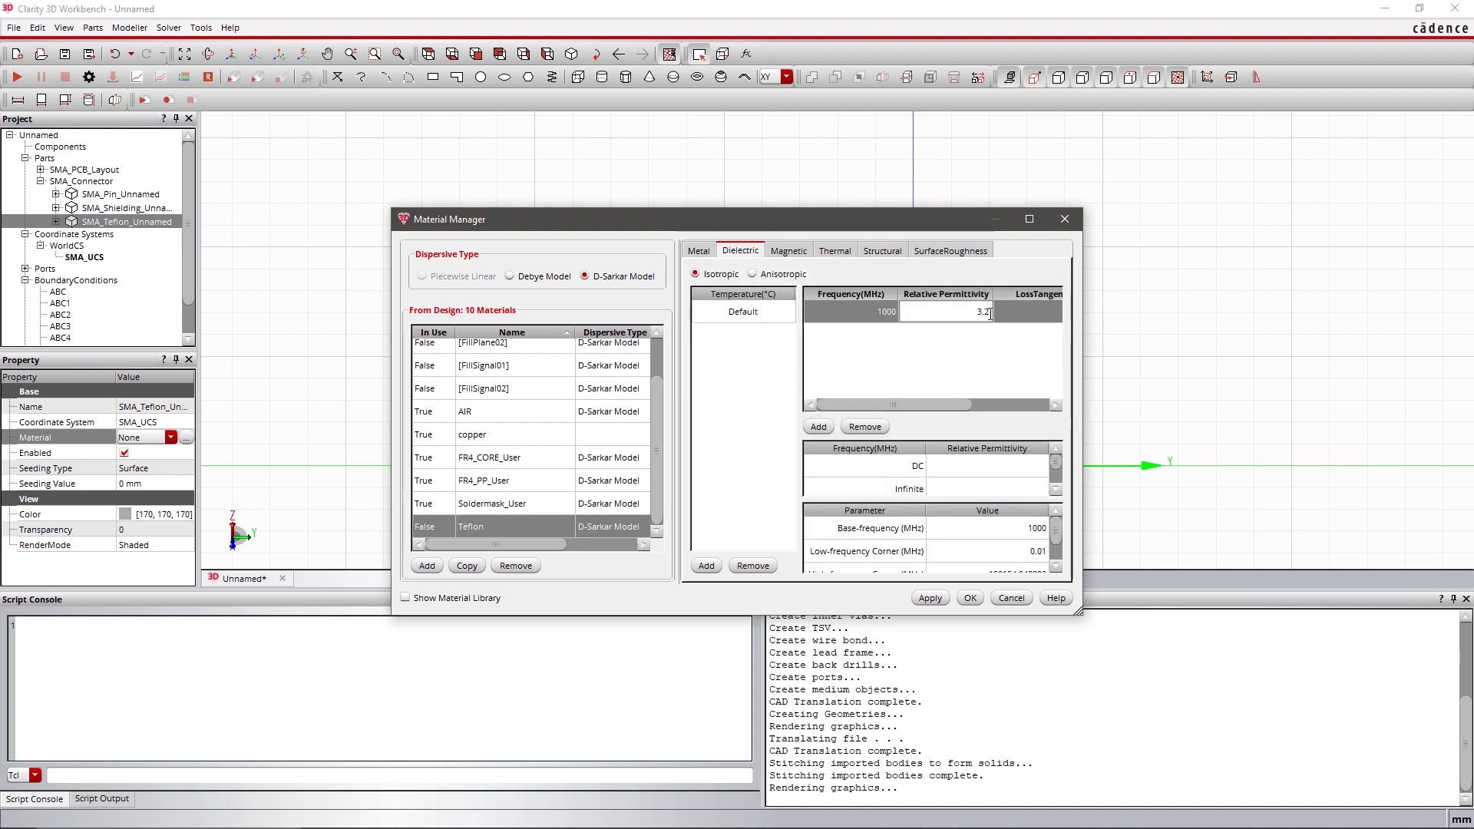
text(3.2)
click(985, 346)
click(931, 598)
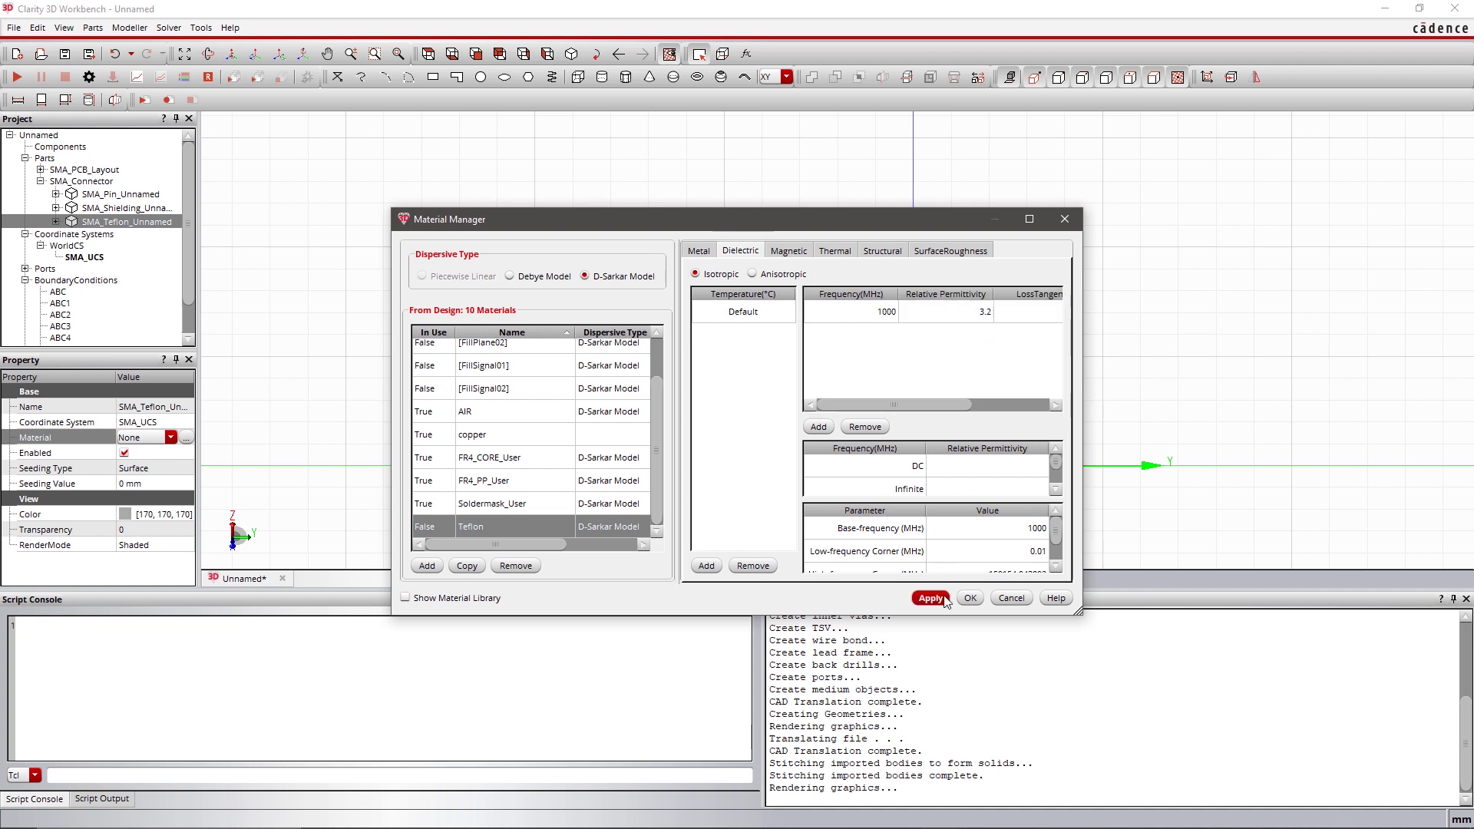
click(970, 598)
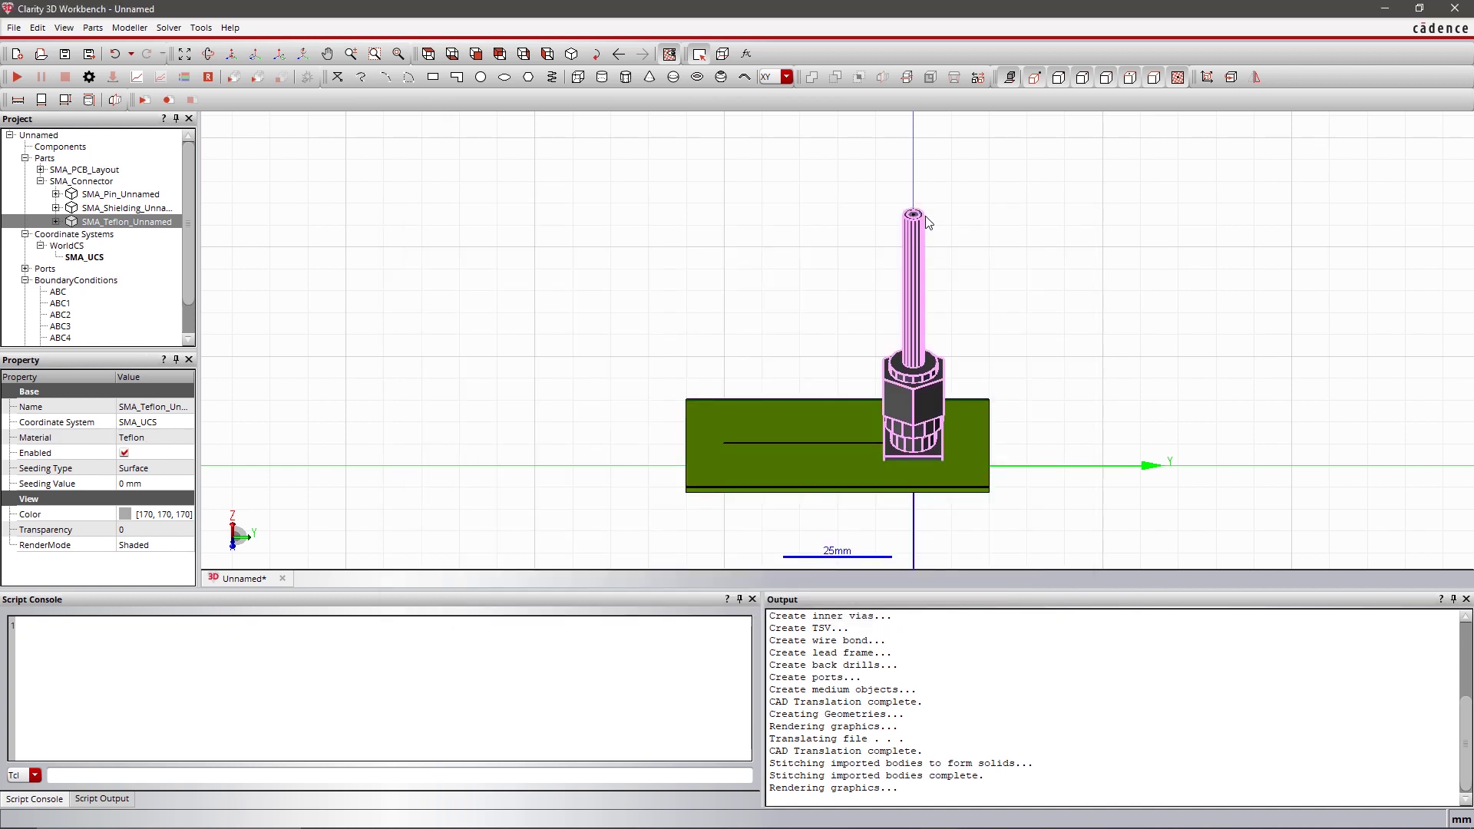
Step: Hide the connector's SMA_Teflon_Unnamed part and start the rectangle tool for the connector's open coaxial end
scroll(926, 219, up, 5)
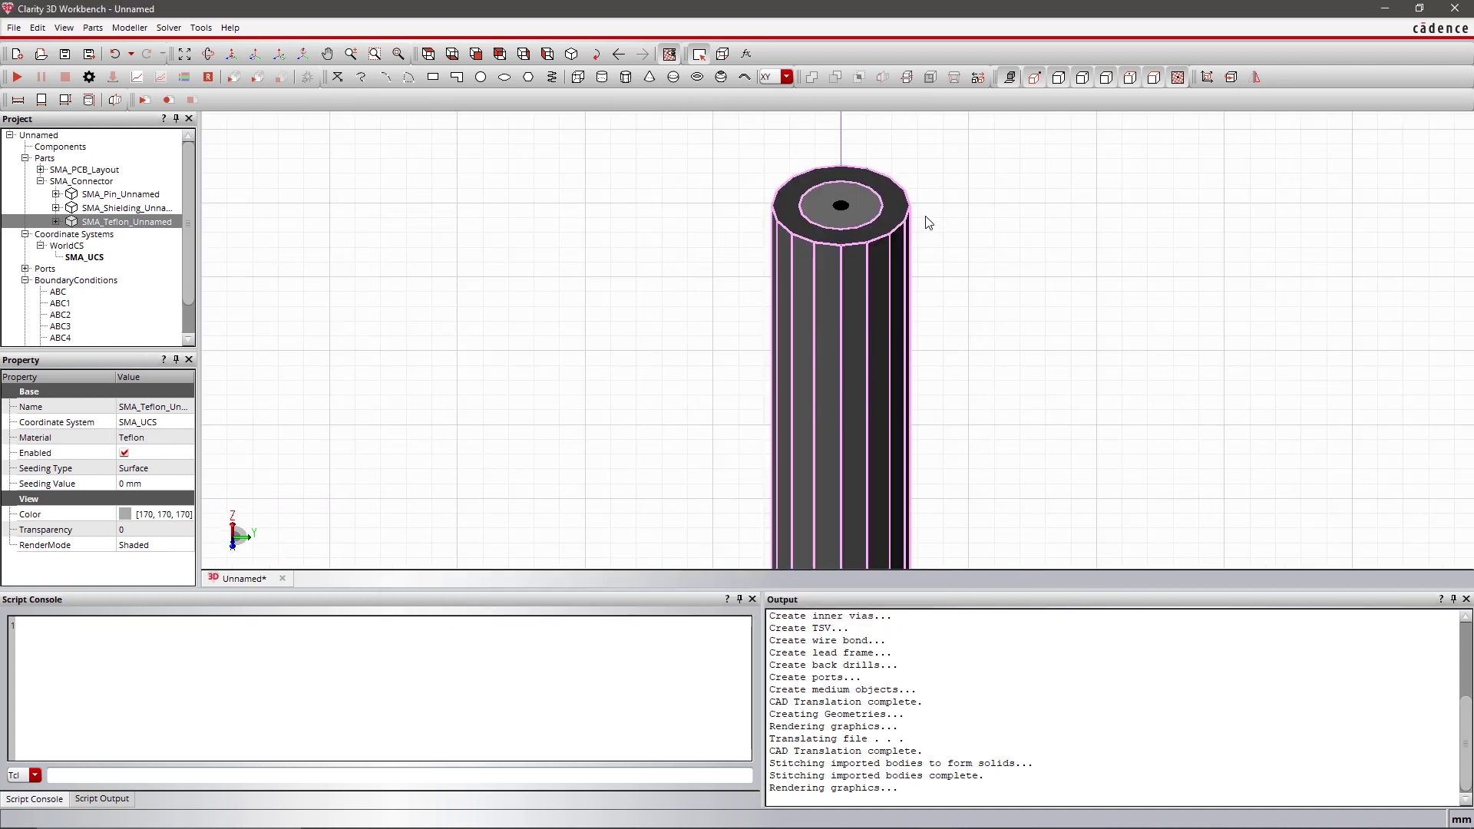
right_click(860, 210)
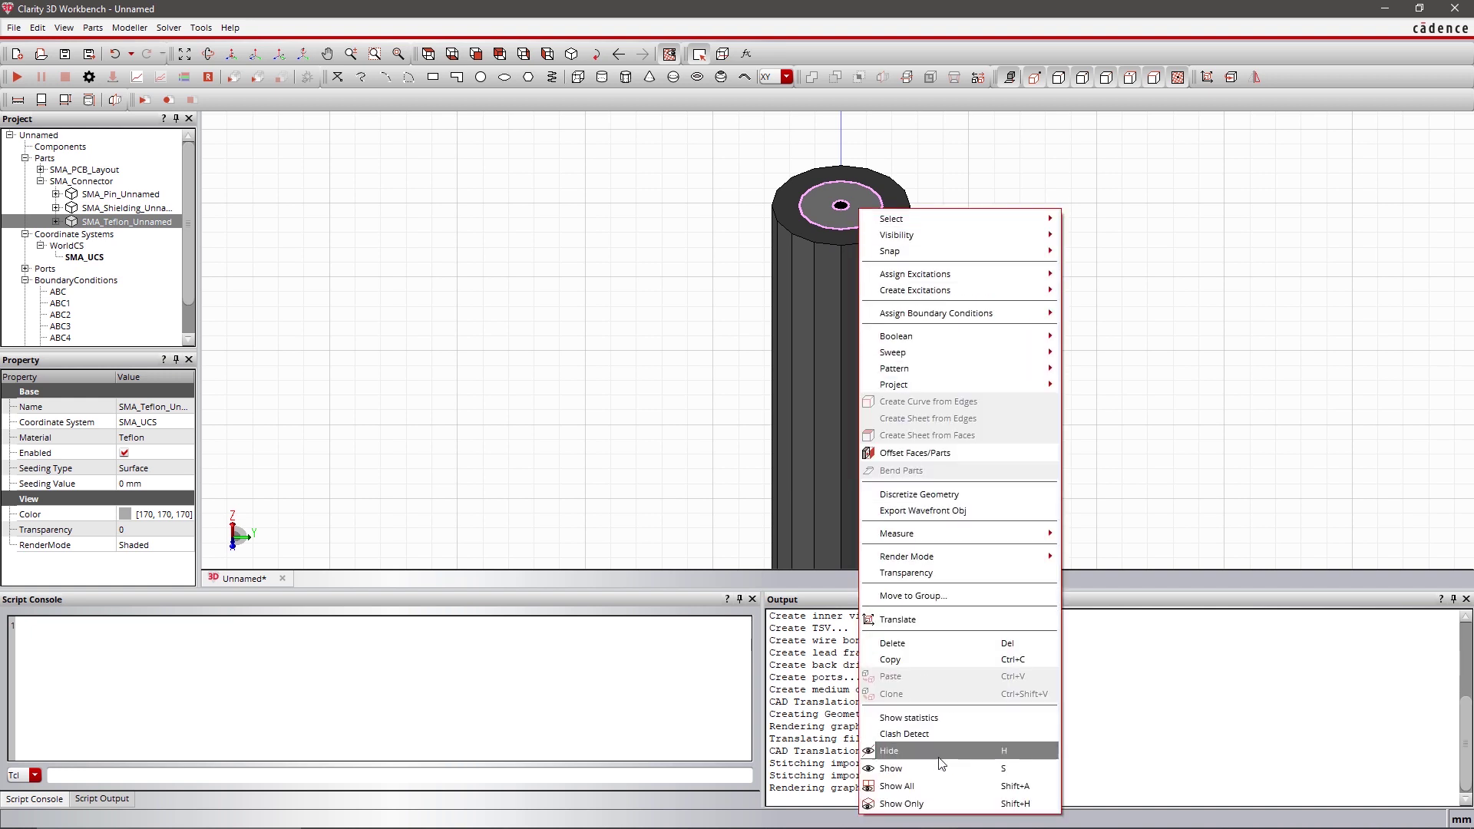
click(891, 751)
click(435, 78)
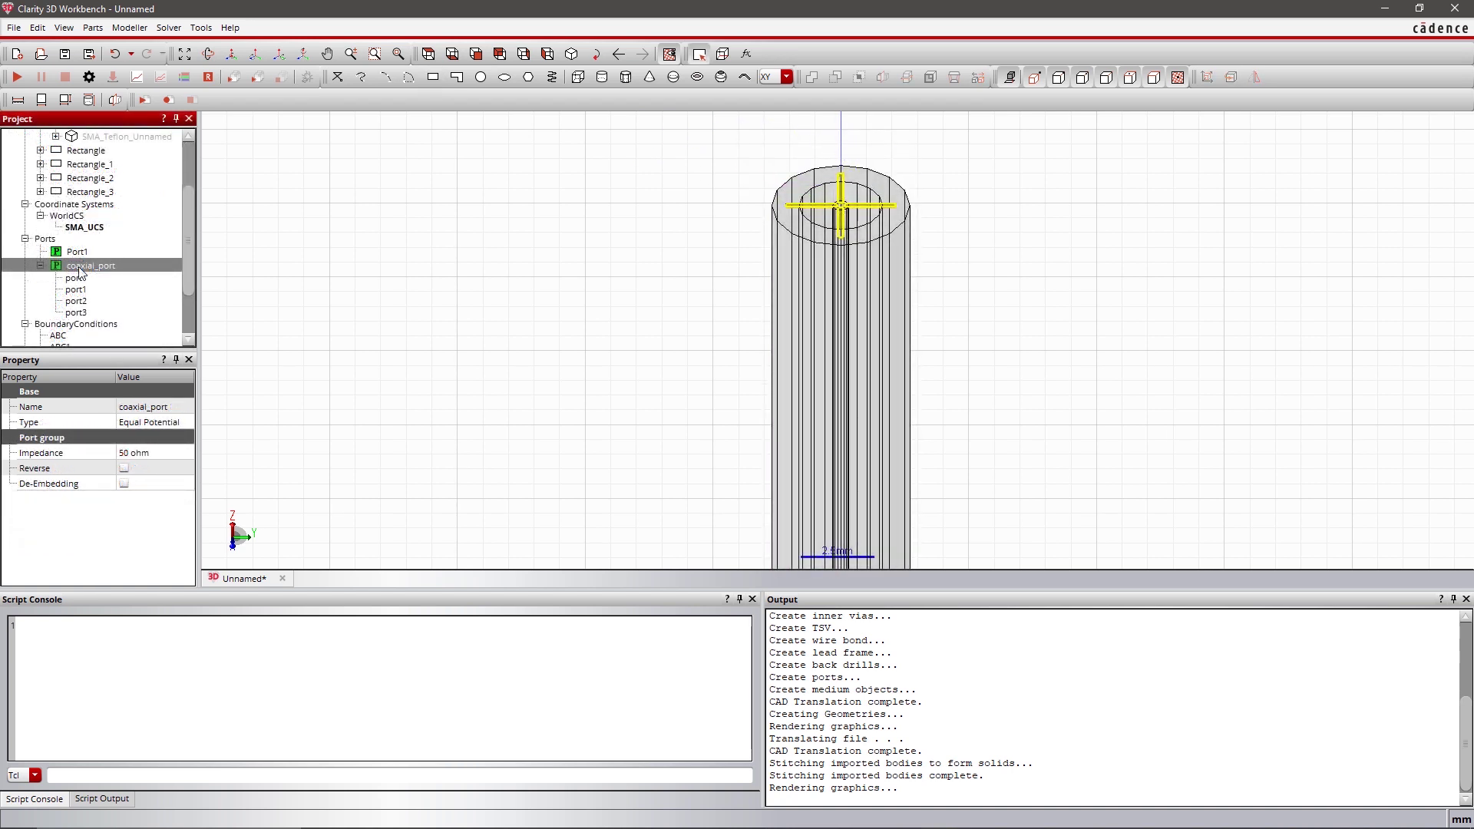
Step: Select the upper face of the OuterBox in face selection mode and offset it by 50 mm
click(571, 54)
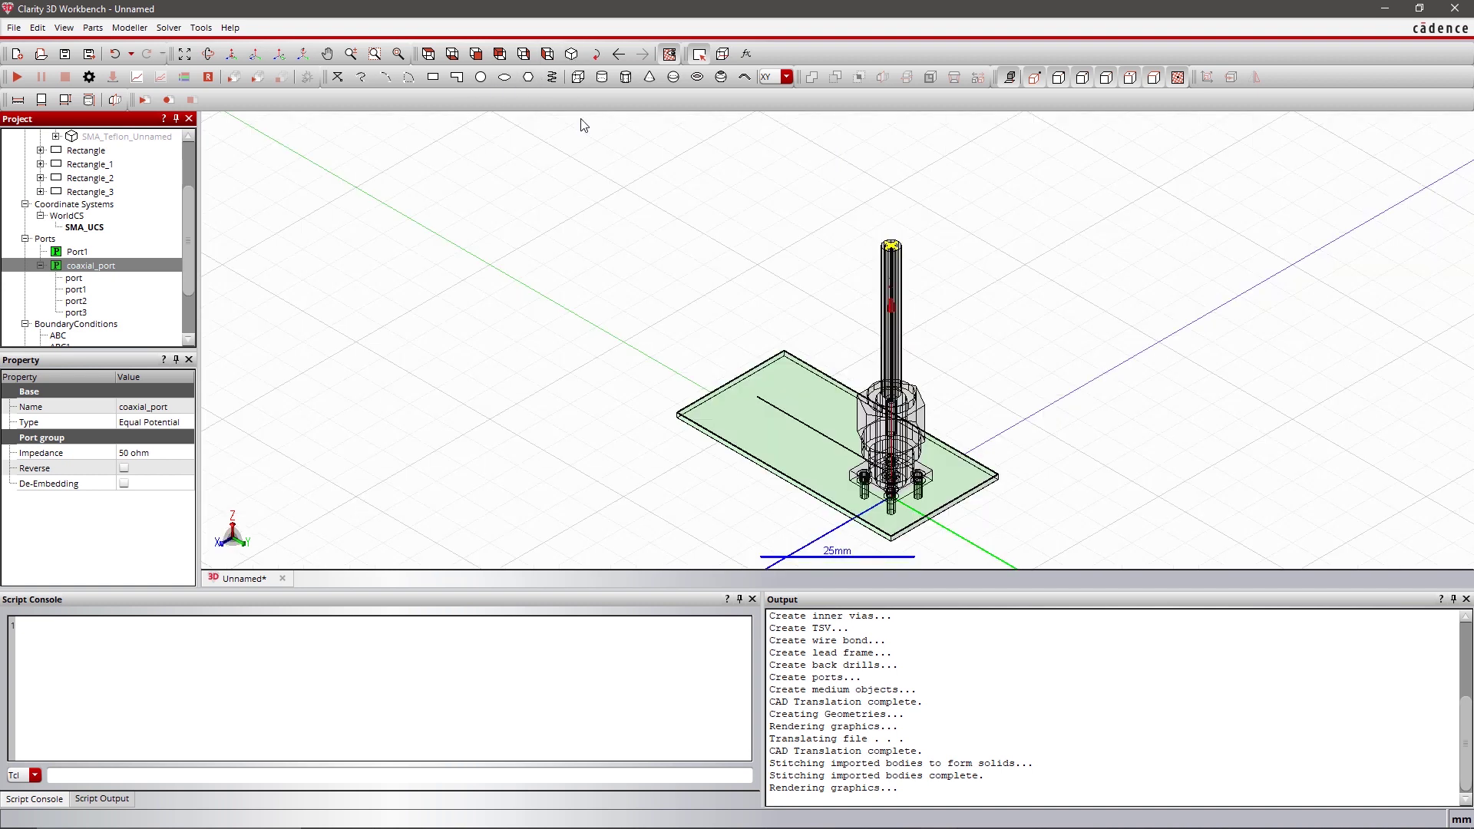
right_click(595, 159)
mouse_move(614, 167)
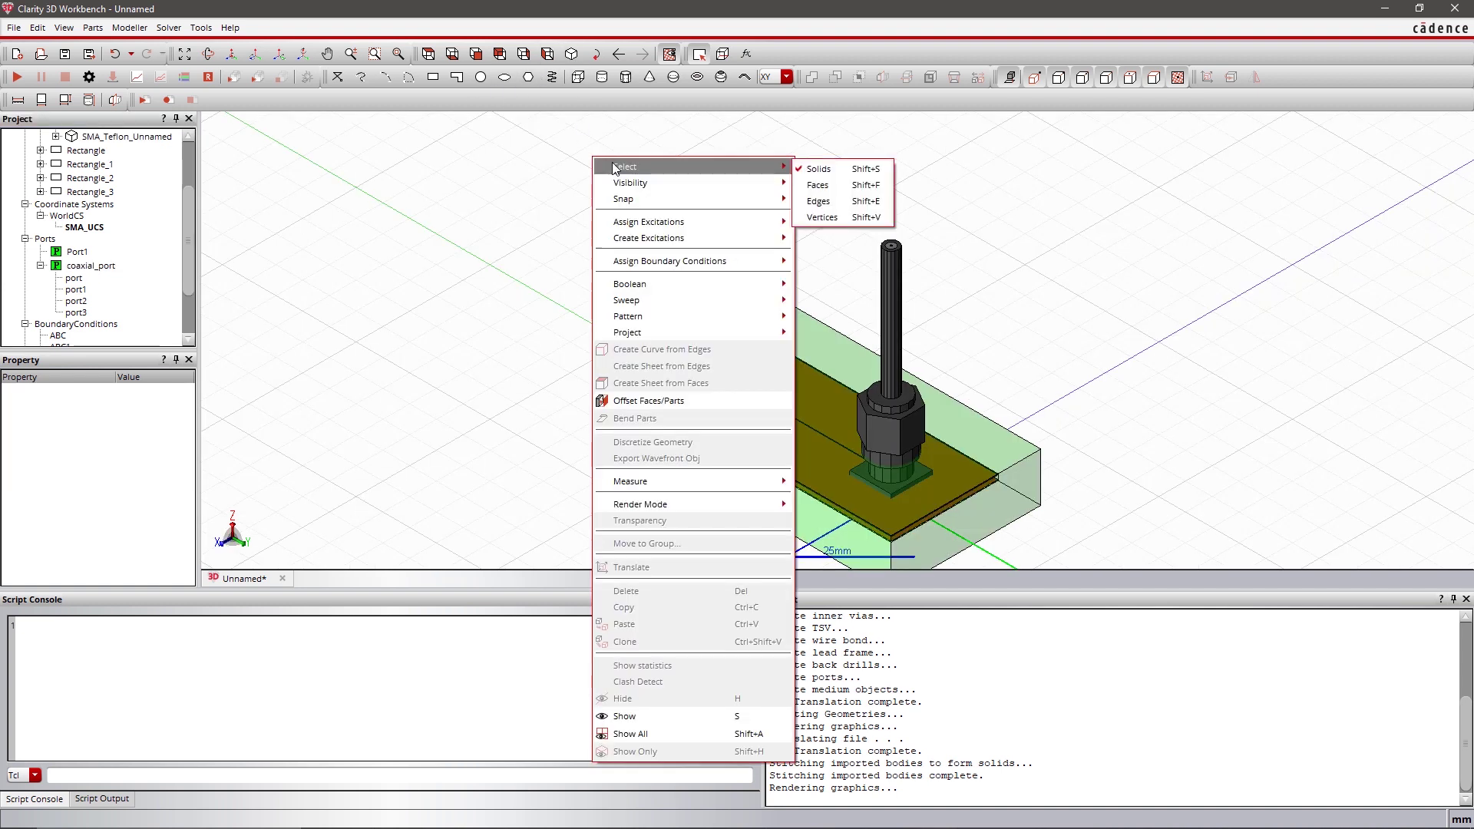
click(816, 185)
click(796, 342)
right_click(795, 342)
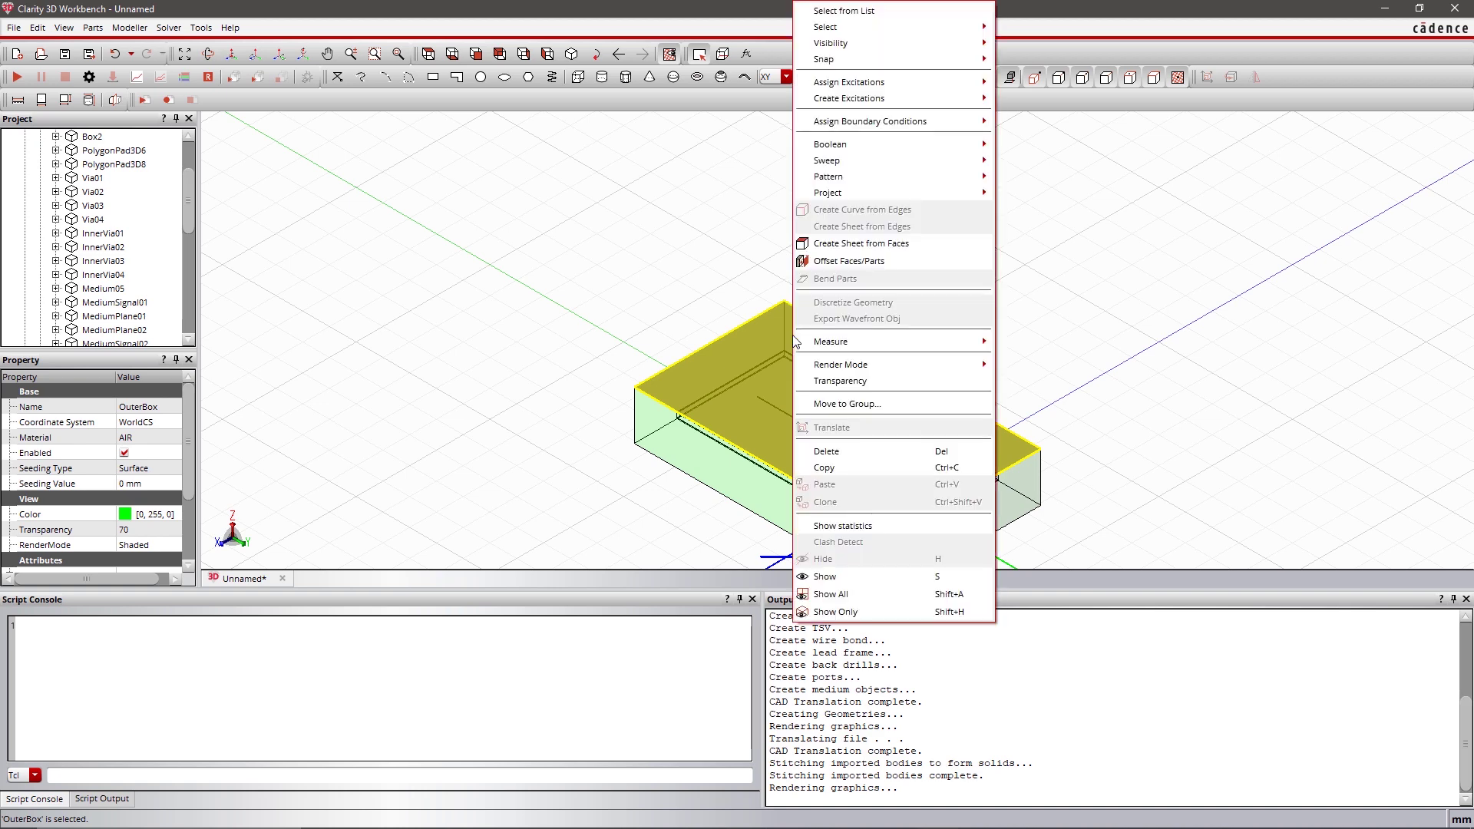
click(852, 274)
double_click(676, 411)
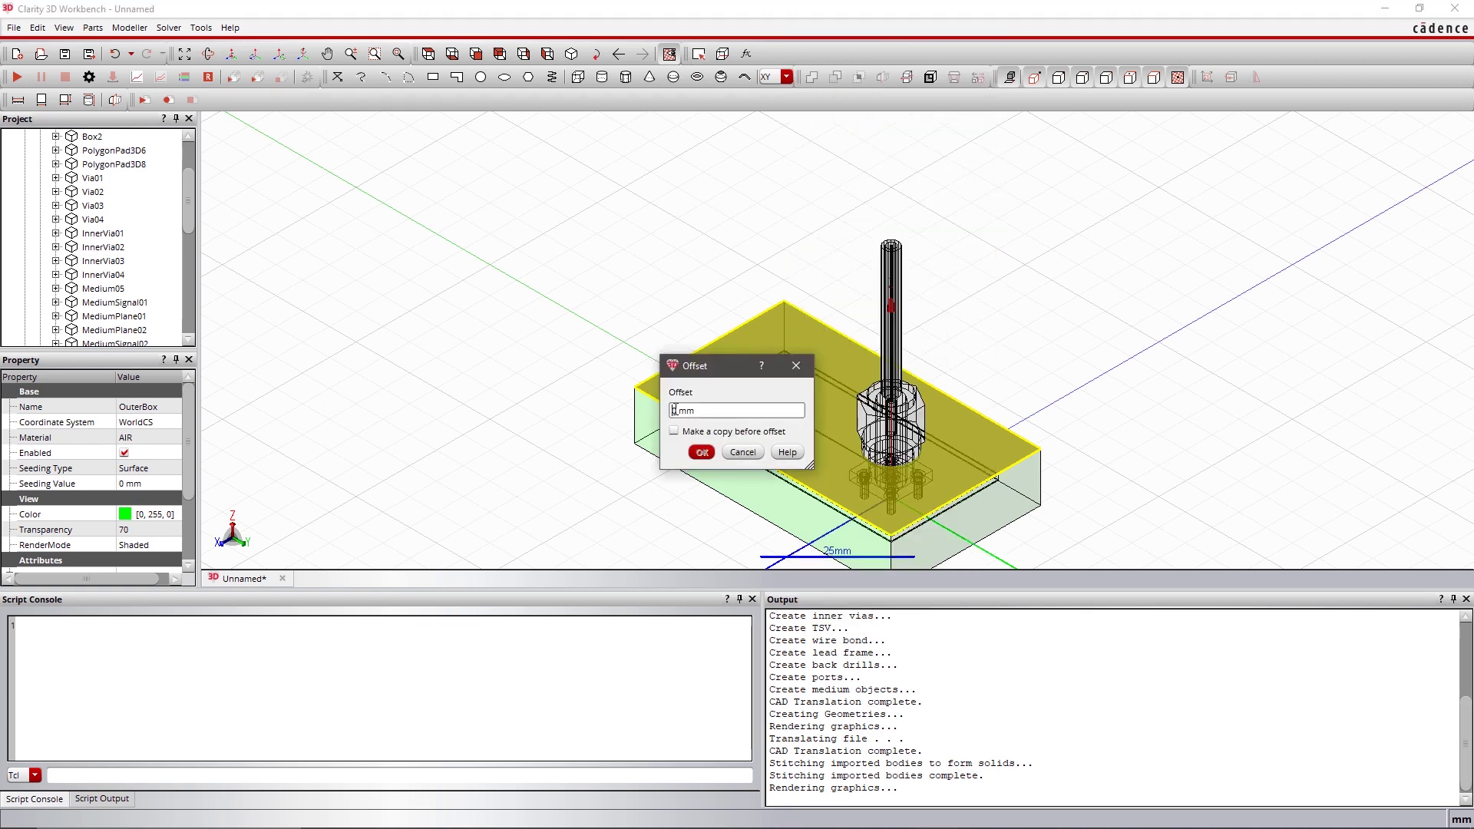
text(50)
click(700, 452)
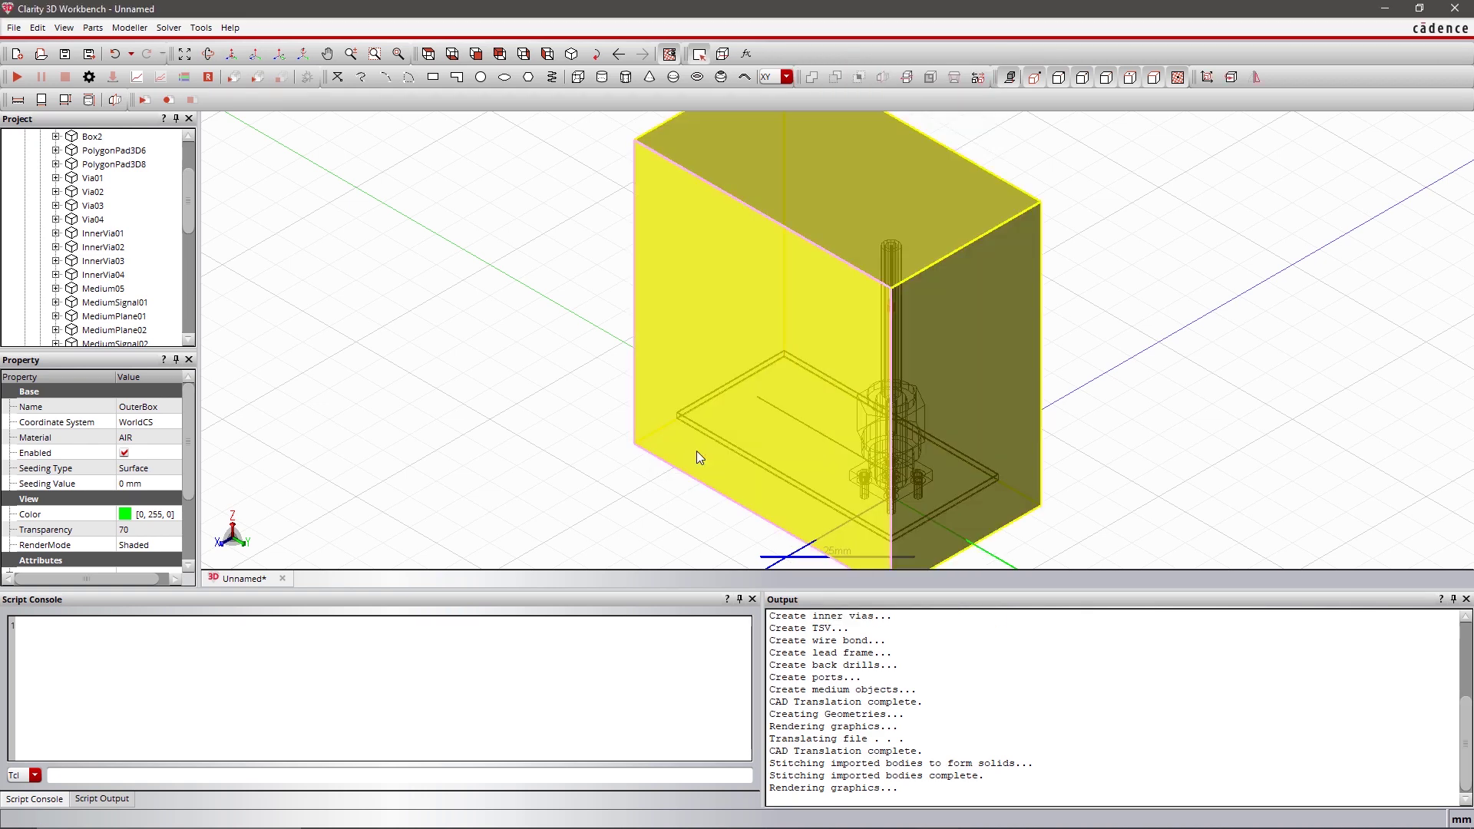
Step: Save the project as sma_conn_3dem in the Clarity3D folder
click(17, 31)
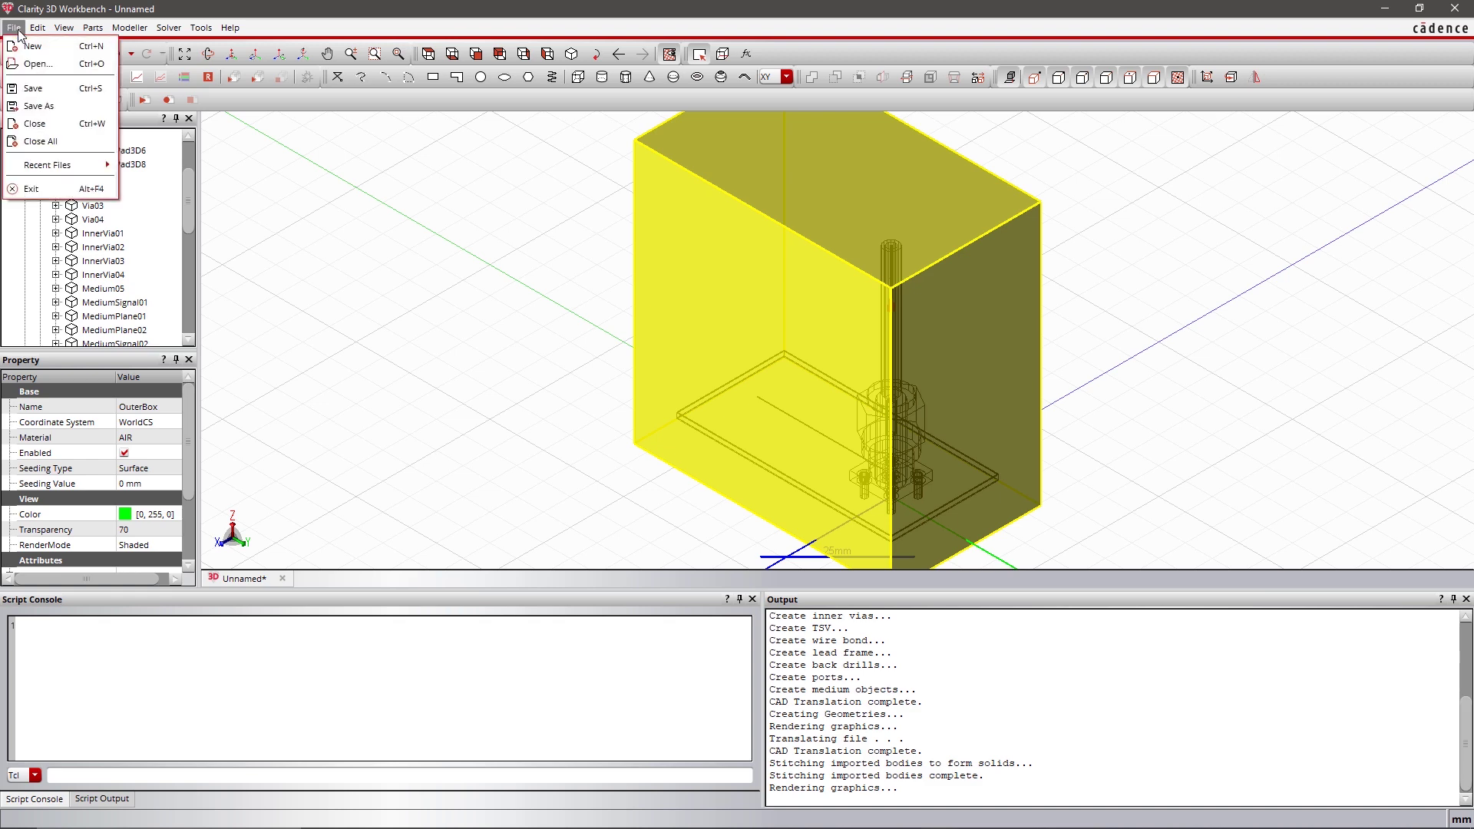
click(33, 88)
text(sma_conn_3dem)
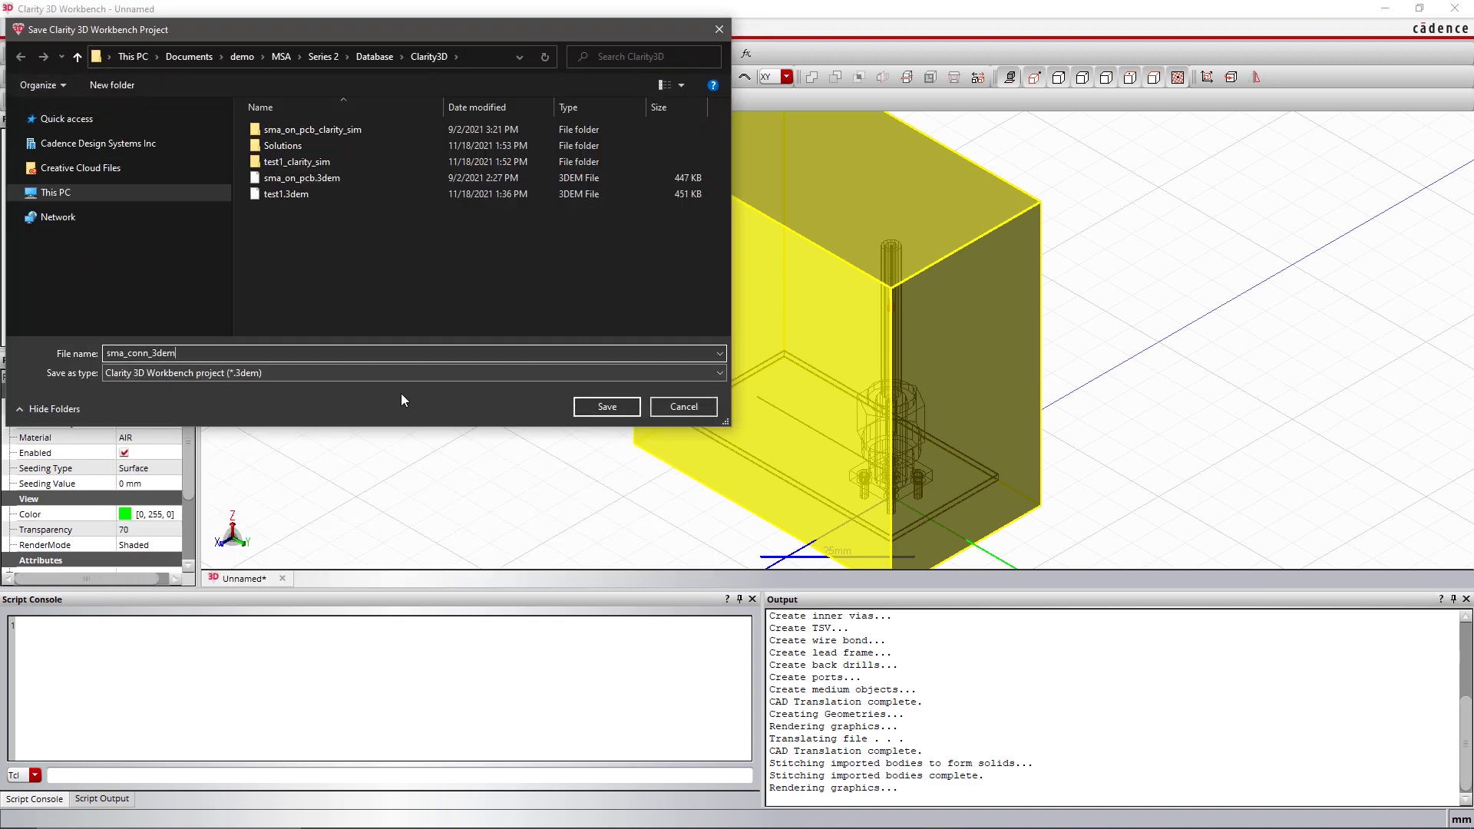
click(596, 407)
Step: Apply the simulation mesh options with Intermediate circular discretization, the D Mesh algorithm, Local Map and Isotropic Mesh
click(169, 27)
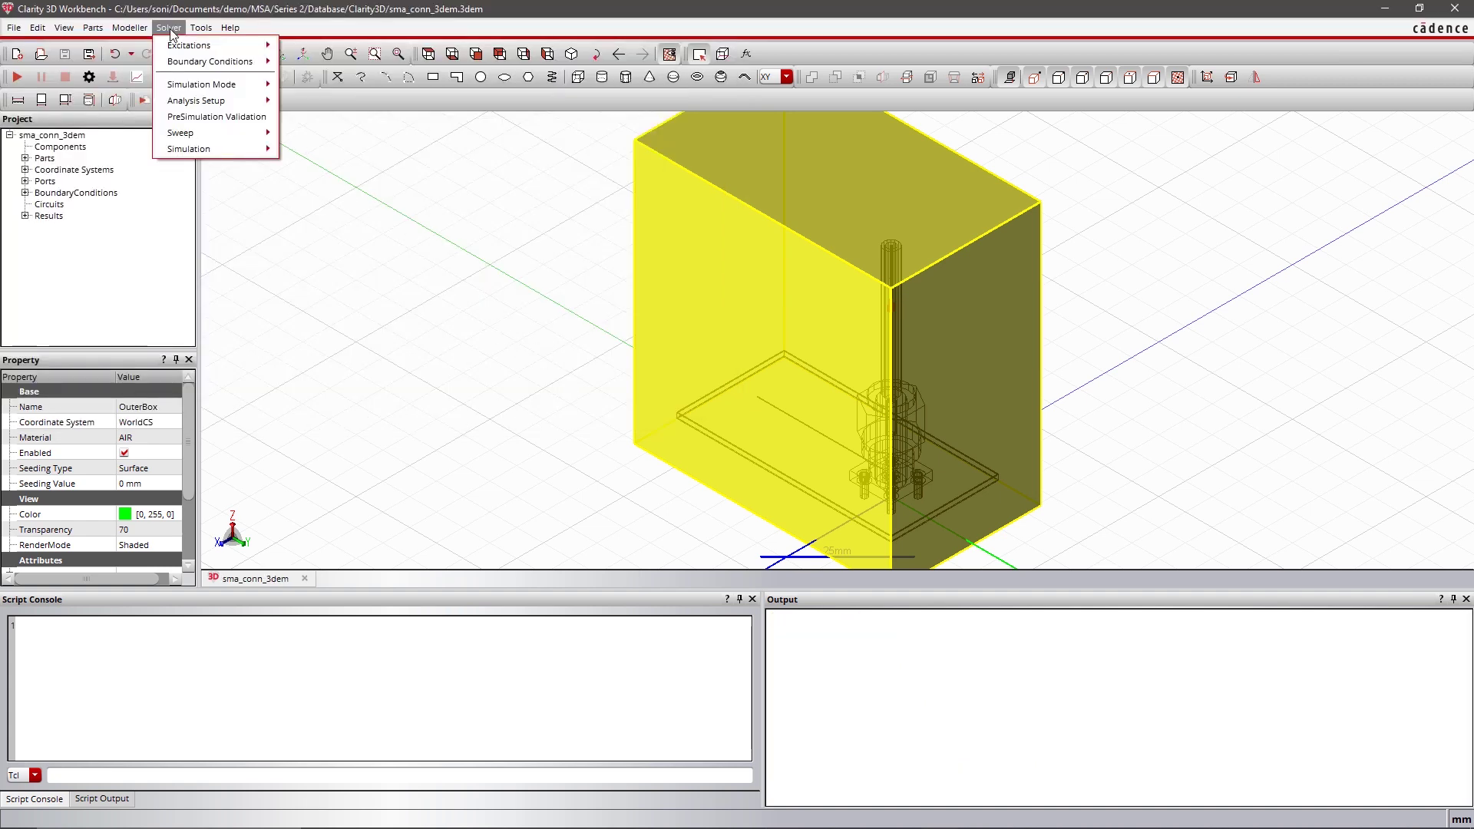
mouse_move(223, 101)
click(329, 174)
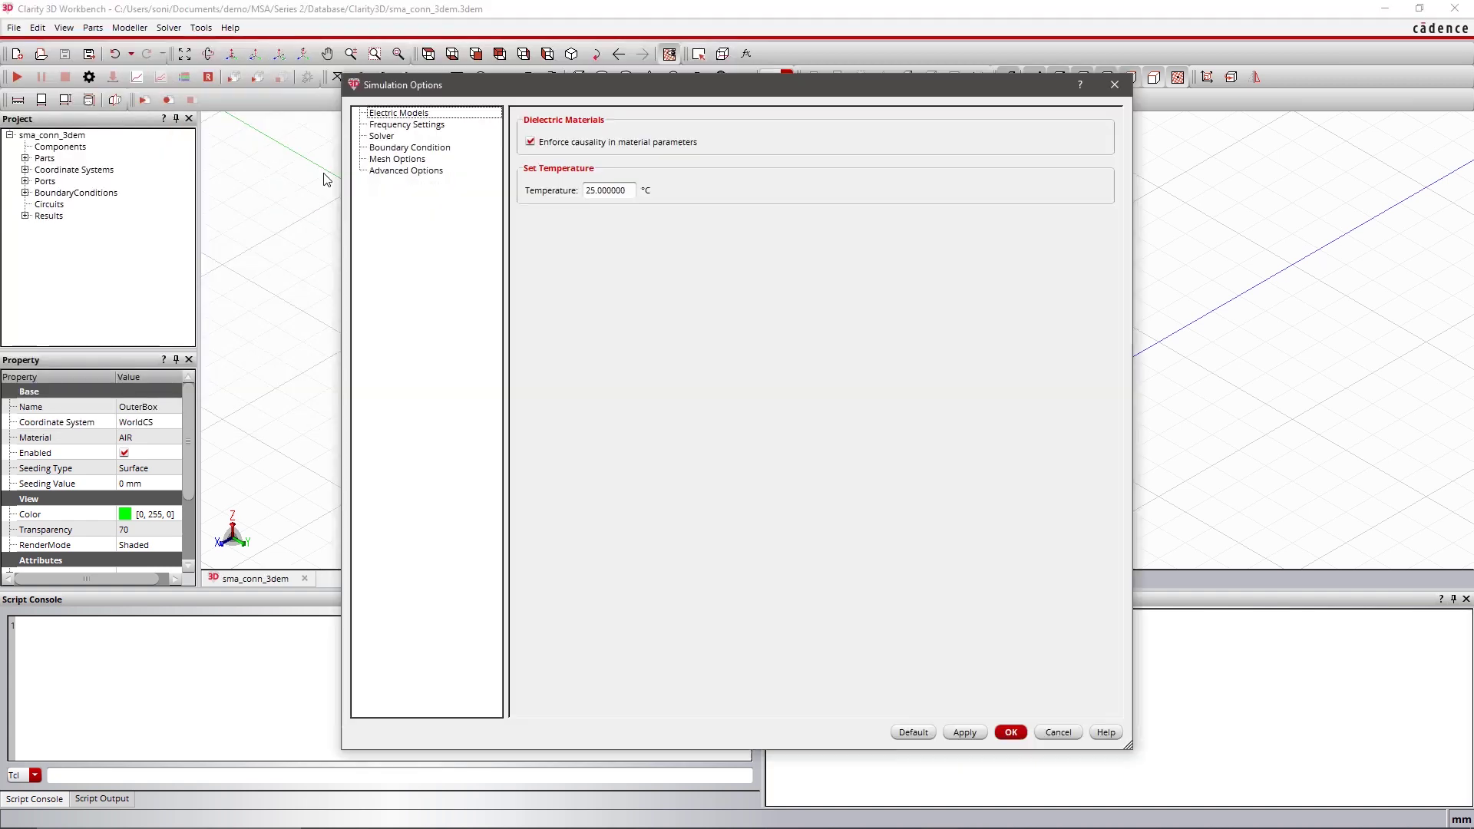
click(397, 159)
click(965, 733)
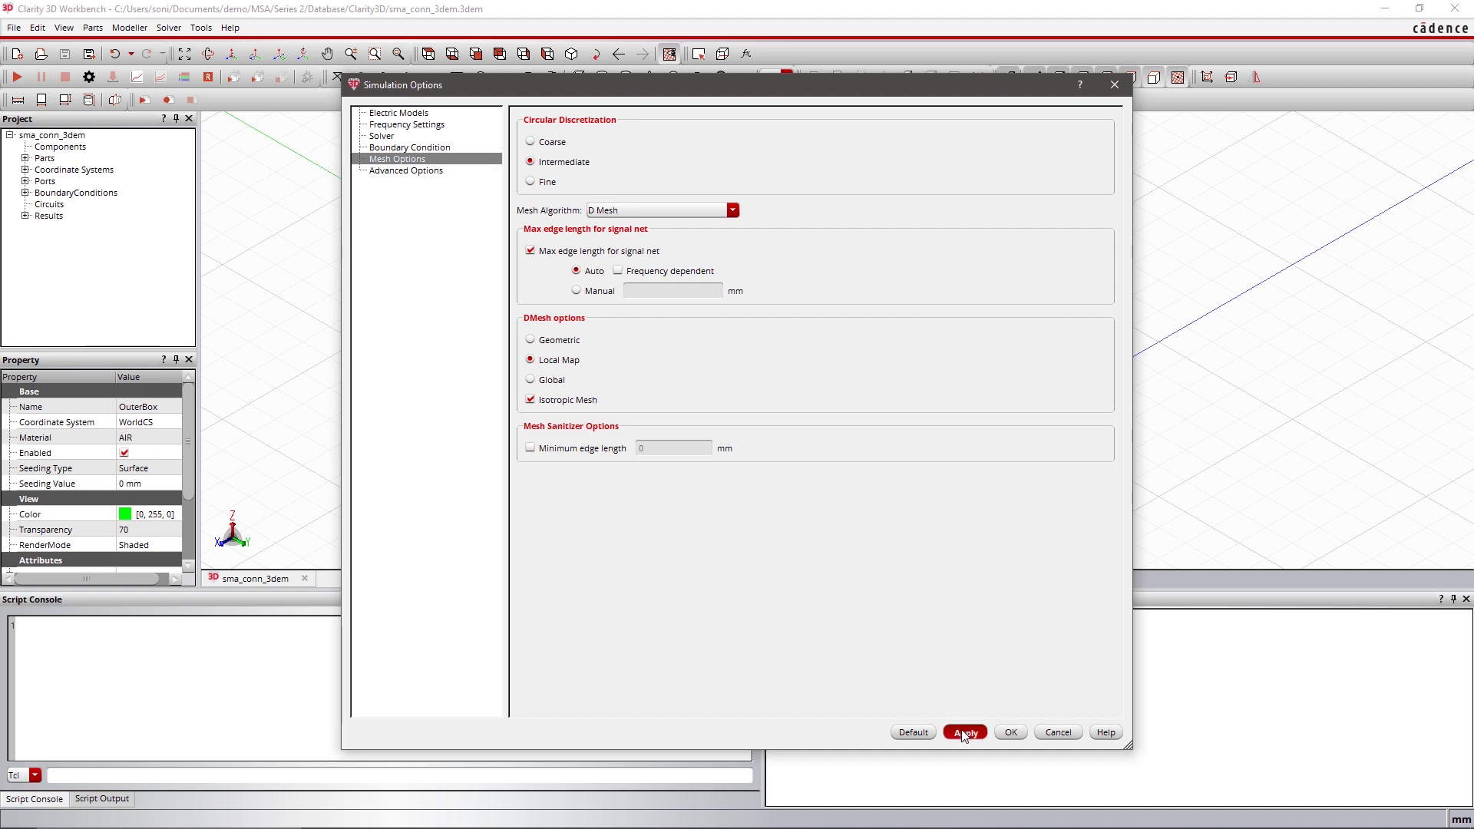
click(1010, 733)
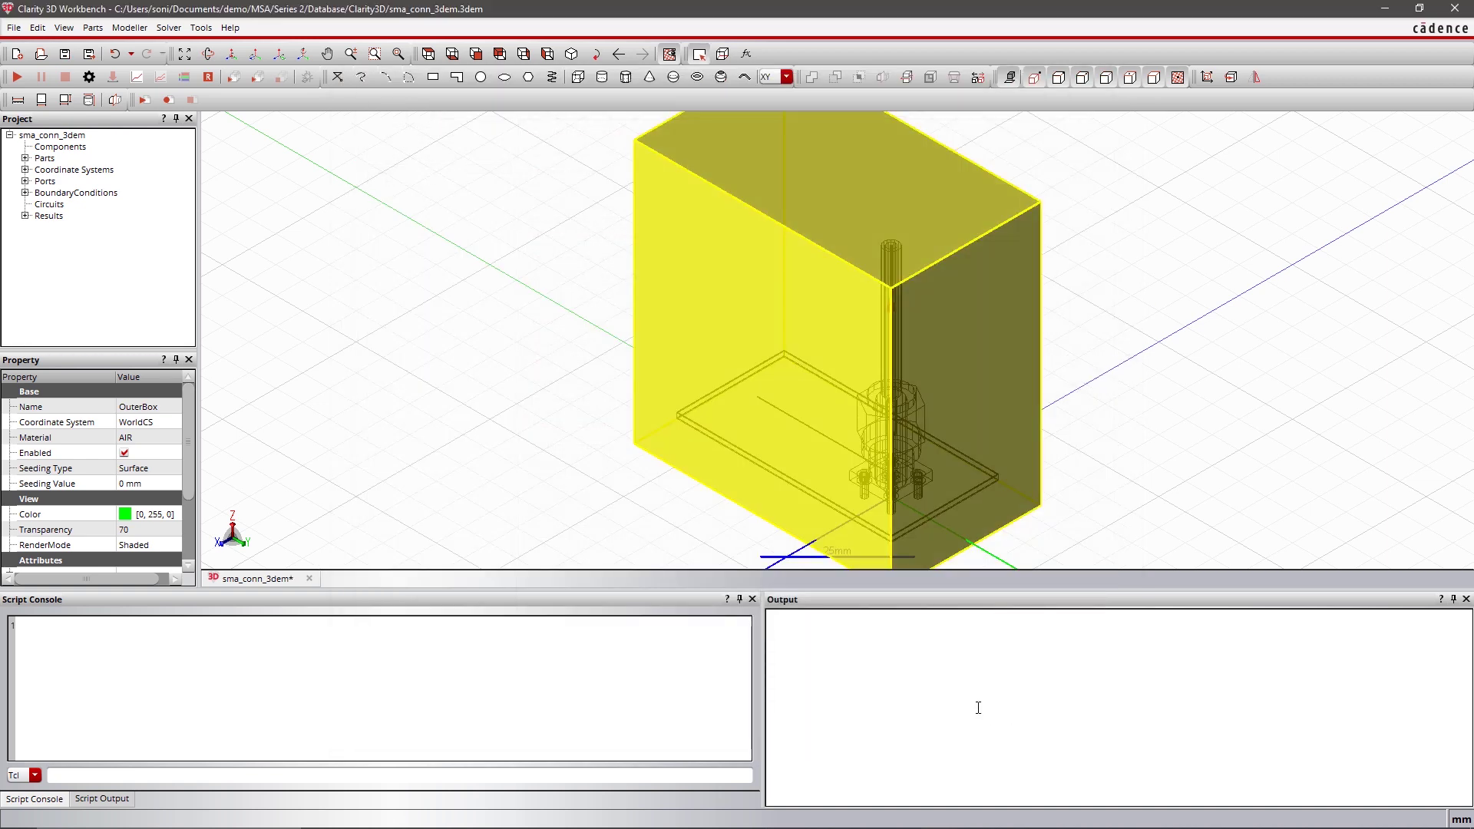
Step: Set up the computer resources as a local simulation on localhost with 2 CPUs
click(168, 28)
mouse_move(246, 149)
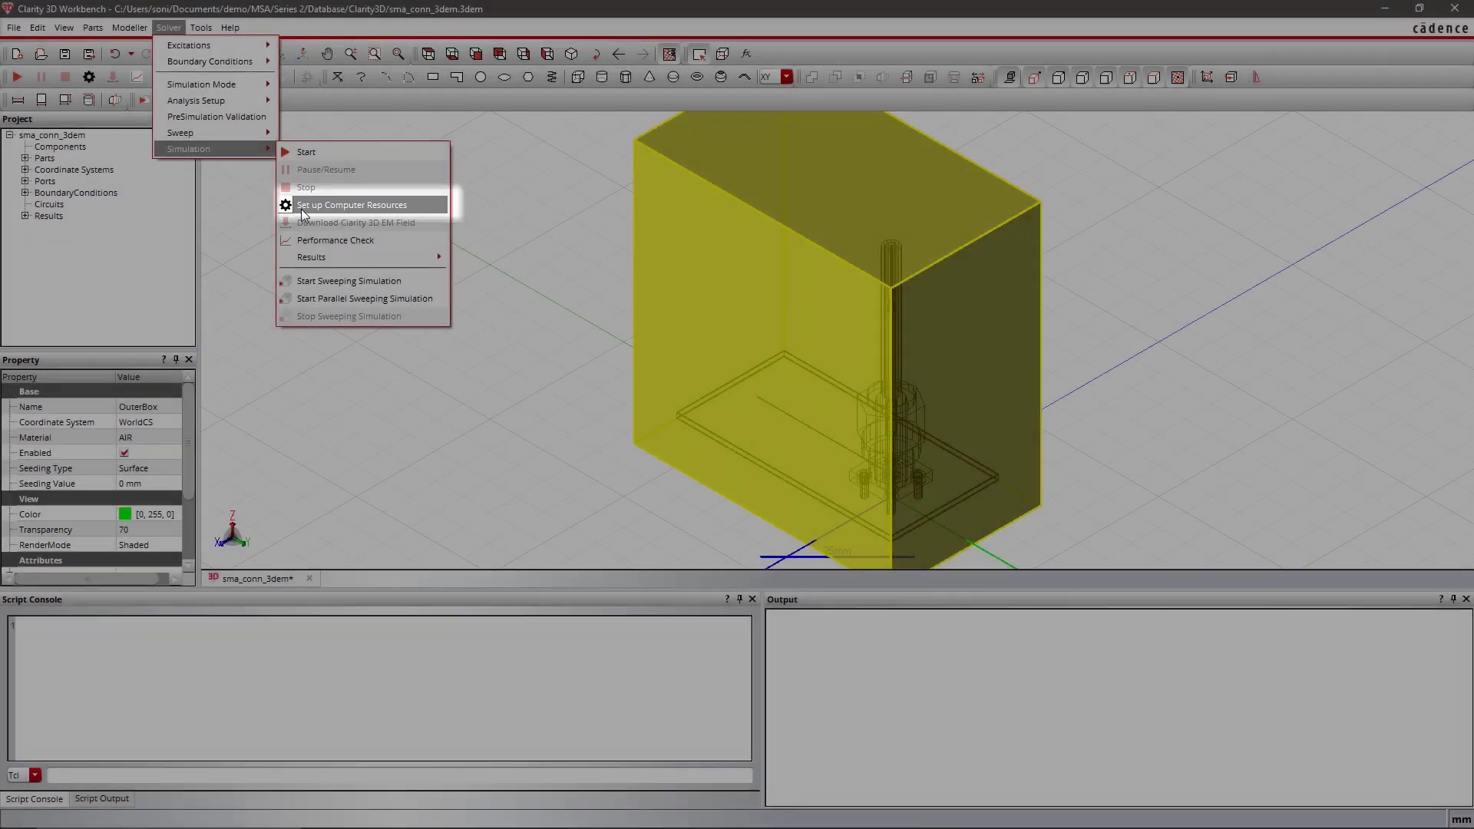
click(302, 207)
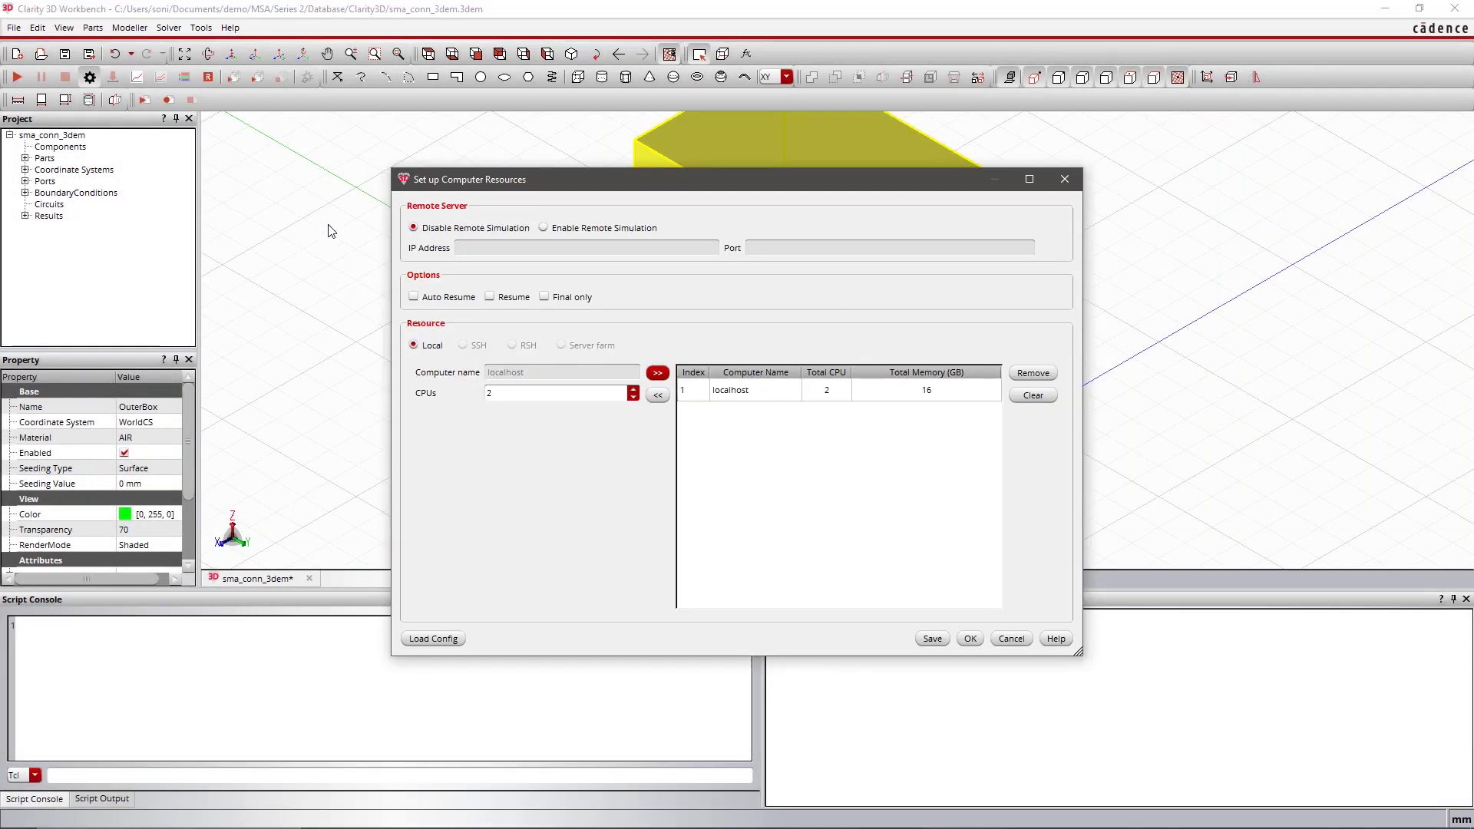
click(774, 407)
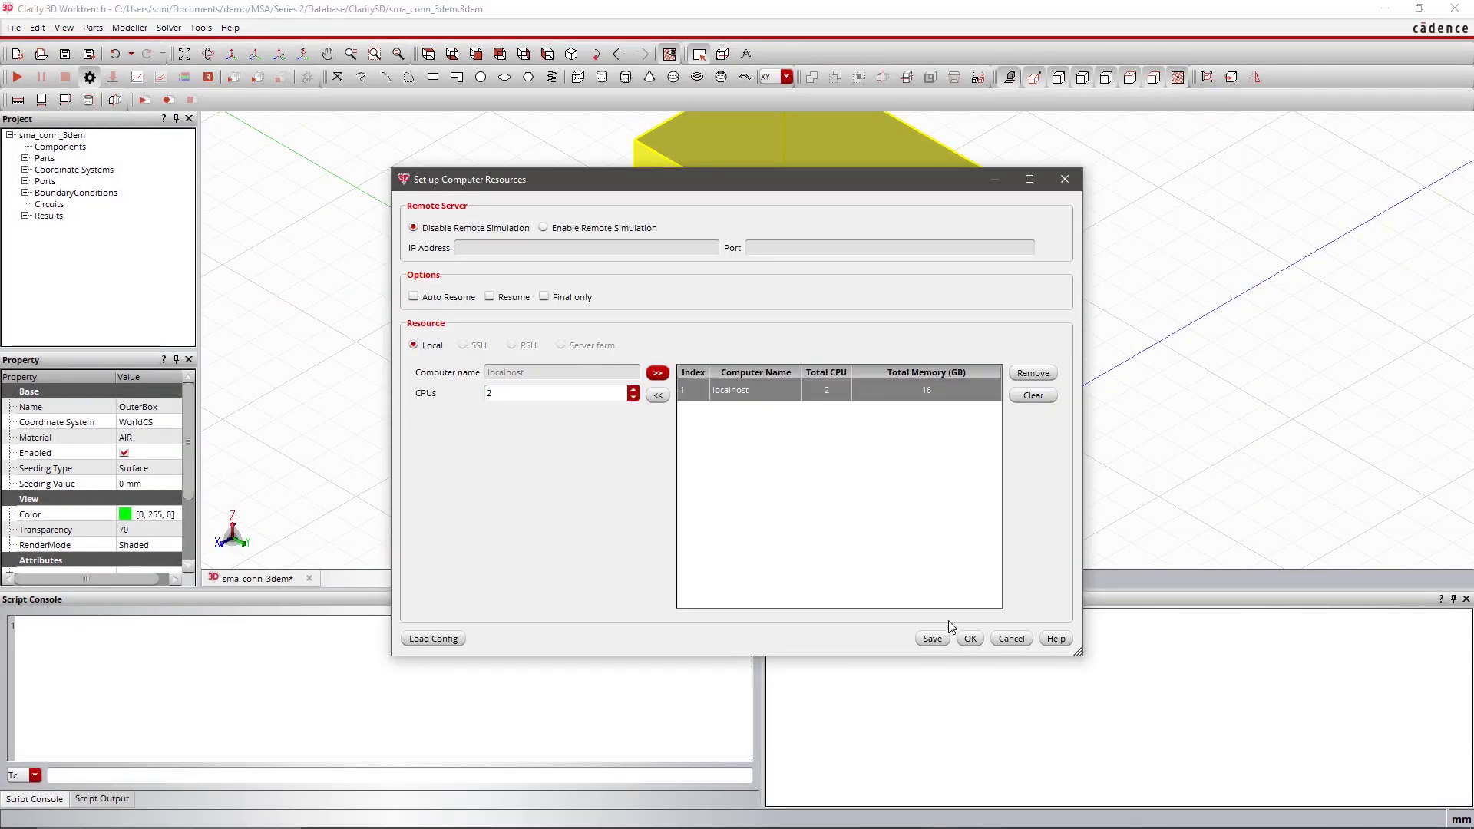
click(970, 639)
Step: Start the simulation of the sma_conn_3dem project
click(171, 29)
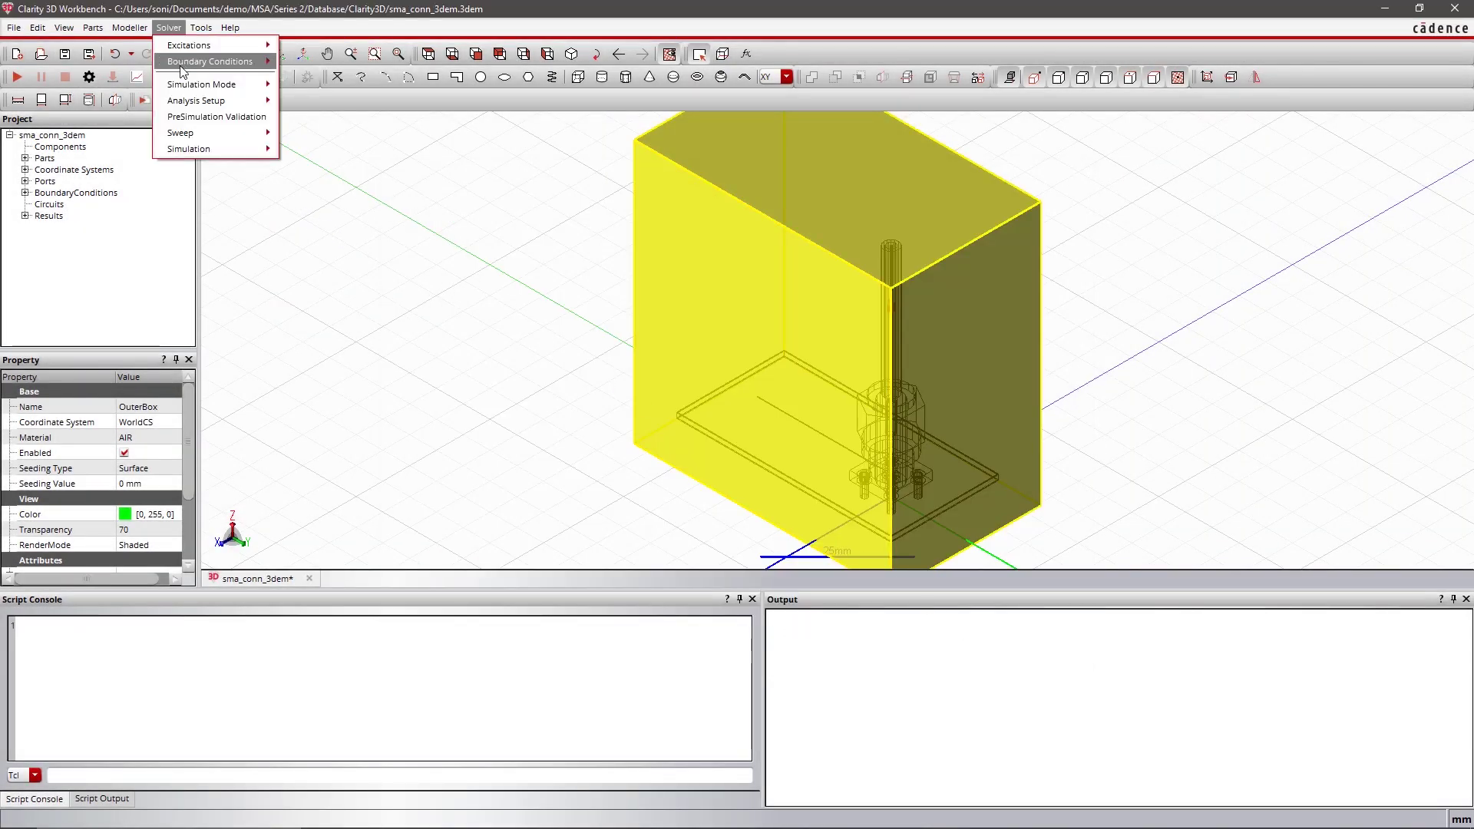
mouse_move(231, 146)
click(302, 156)
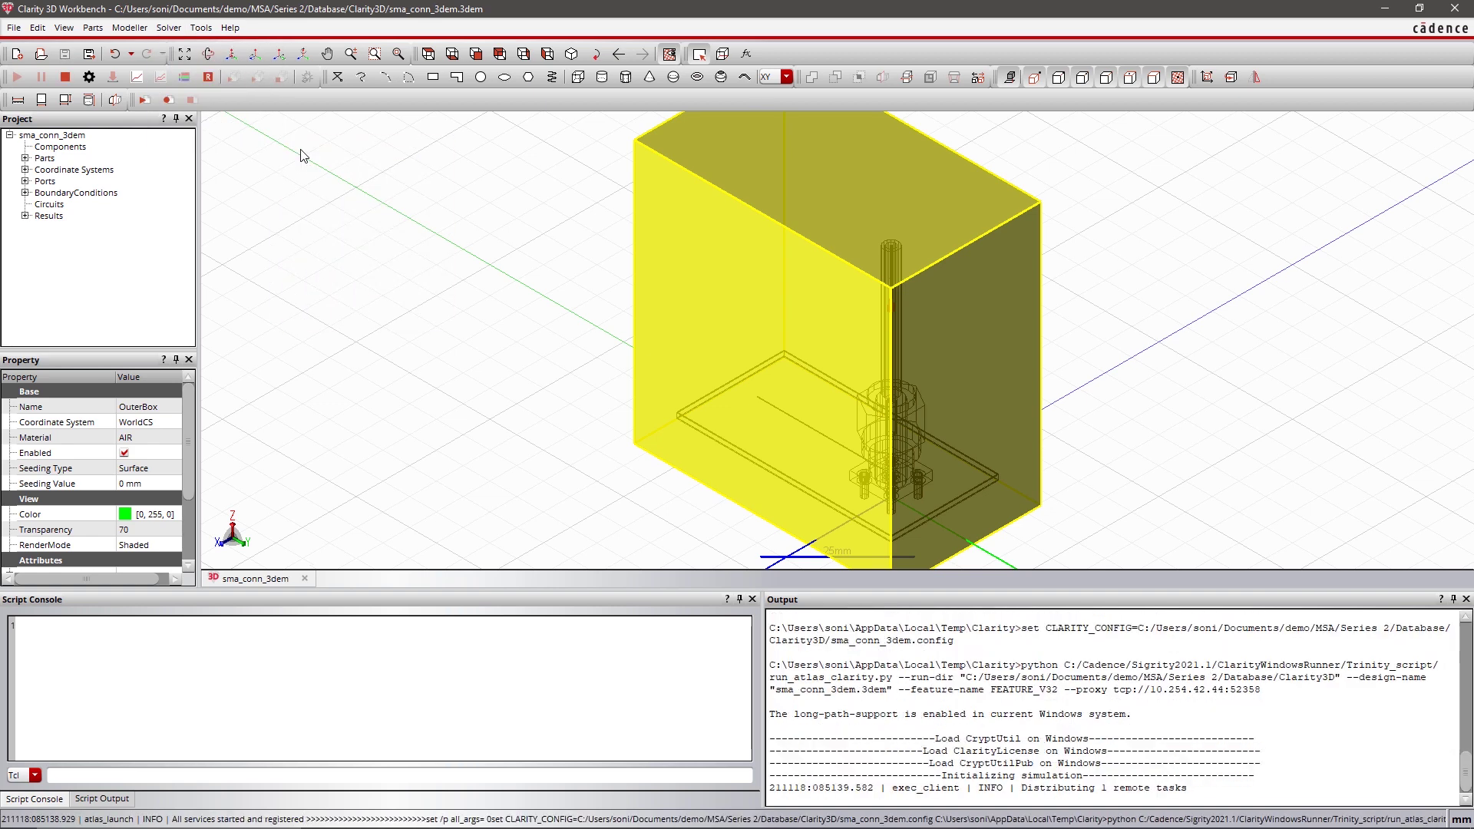
Step: View the S1[1,1] and S1[2,2] curves in the XY-Plot results and open the Field-Plot results
click(25, 216)
double_click(66, 228)
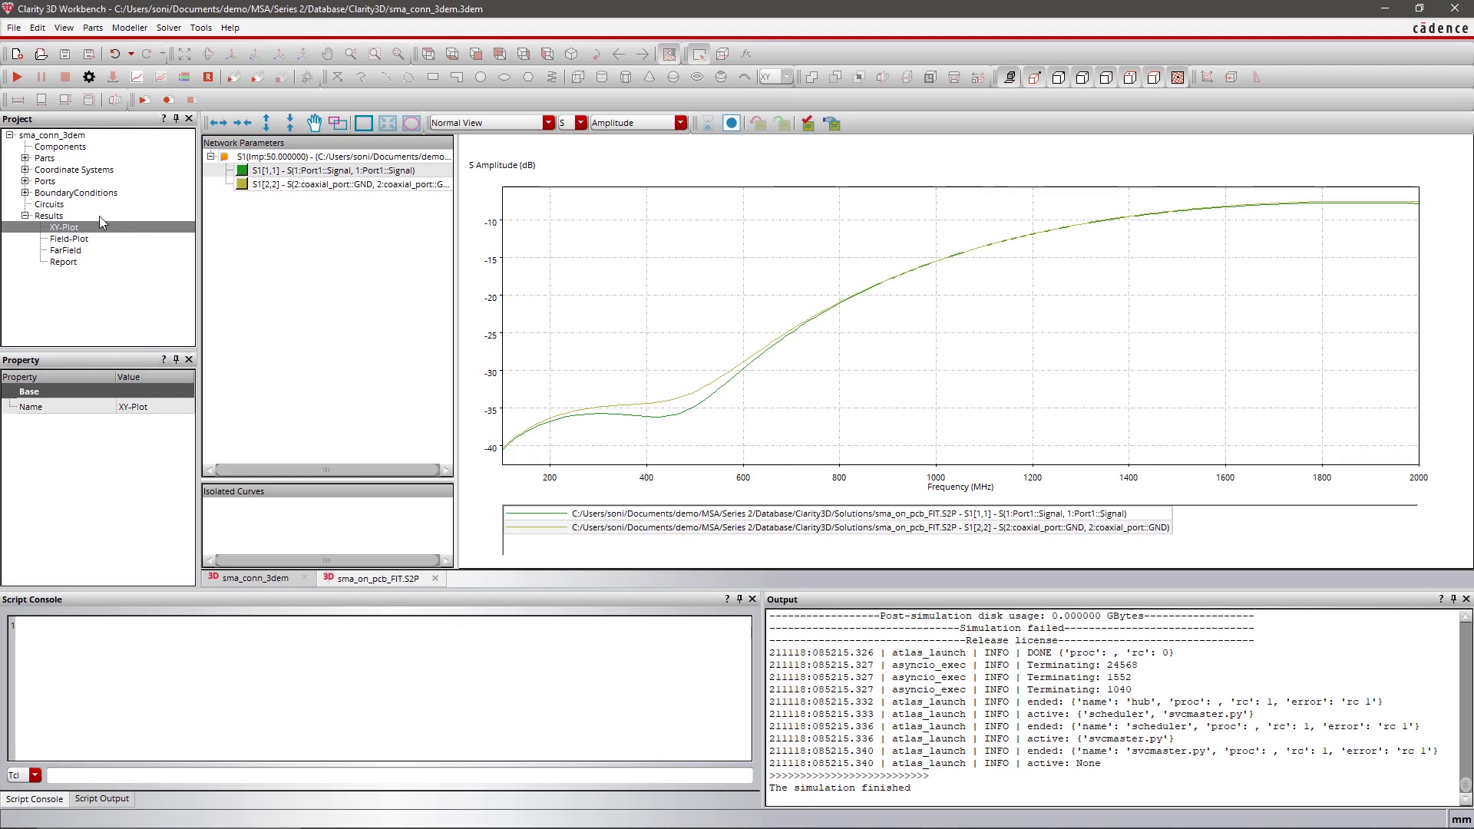
click(260, 170)
click(269, 184)
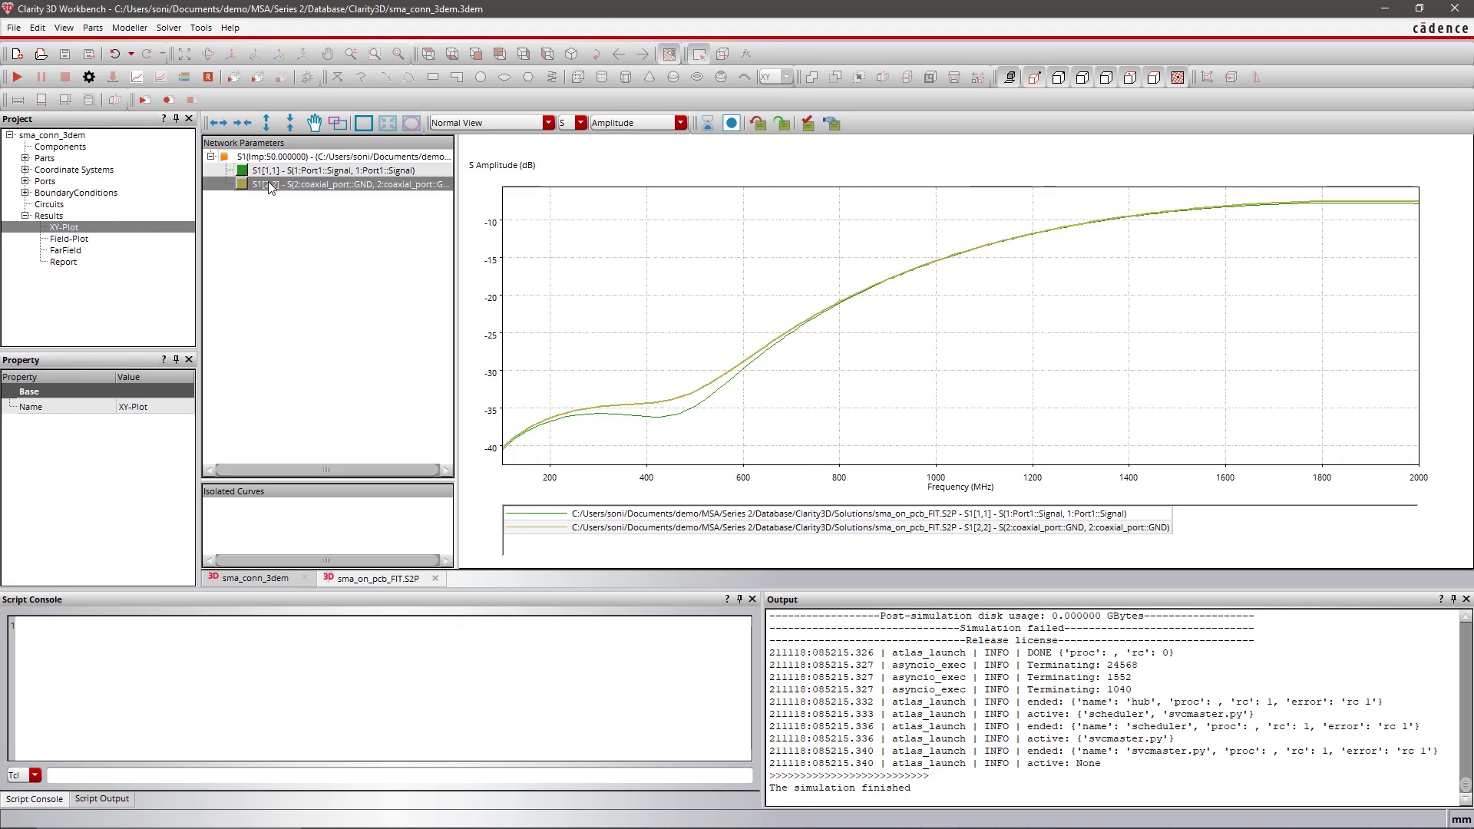
double_click(79, 243)
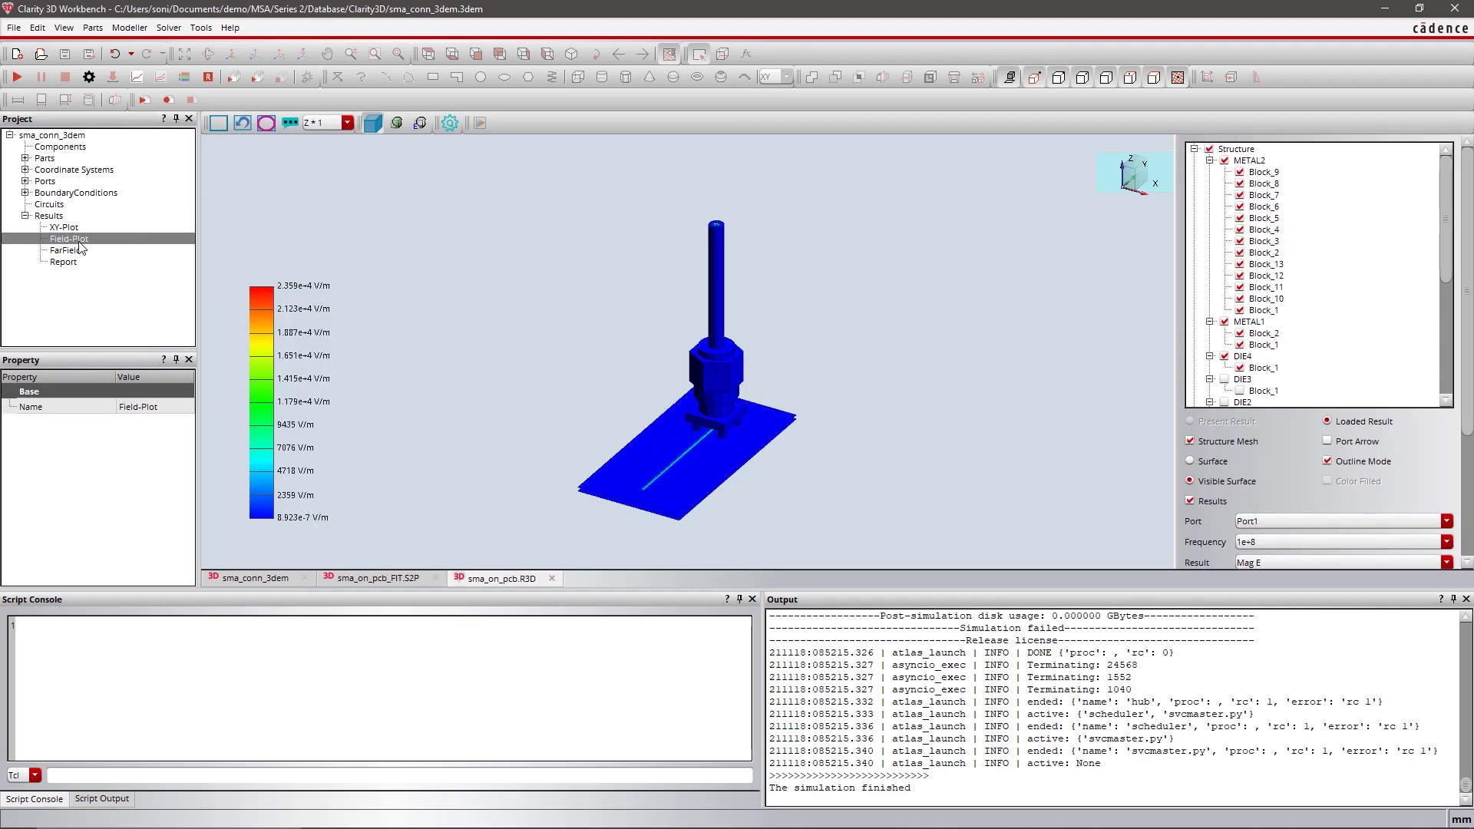